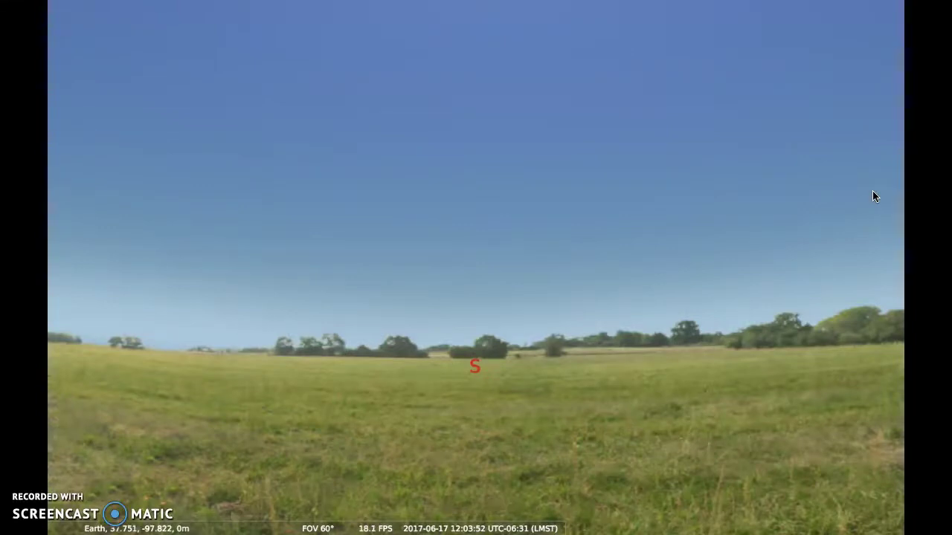
Fast-forward the simulated time from midday to the night of 26 June 2017, about 02:39, and restore normal time speed.
key("Up")
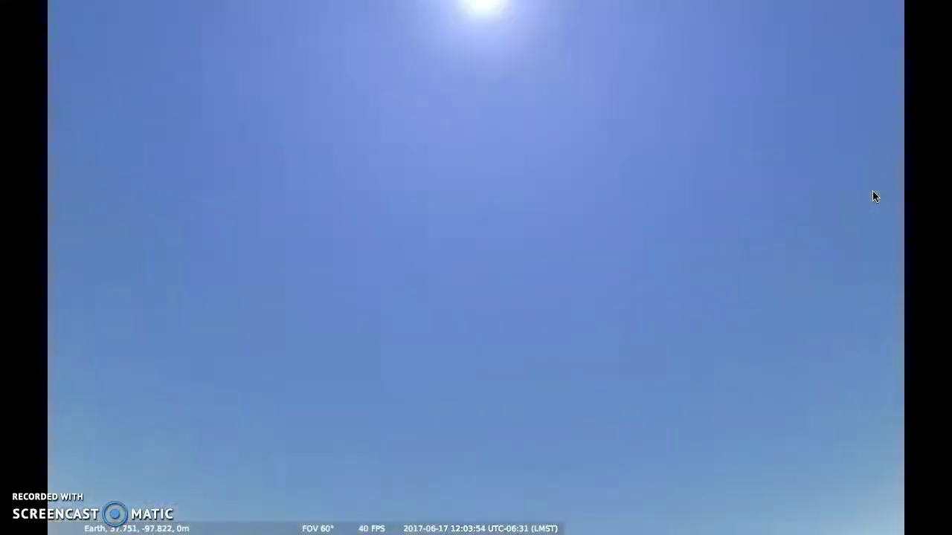
key("Down")
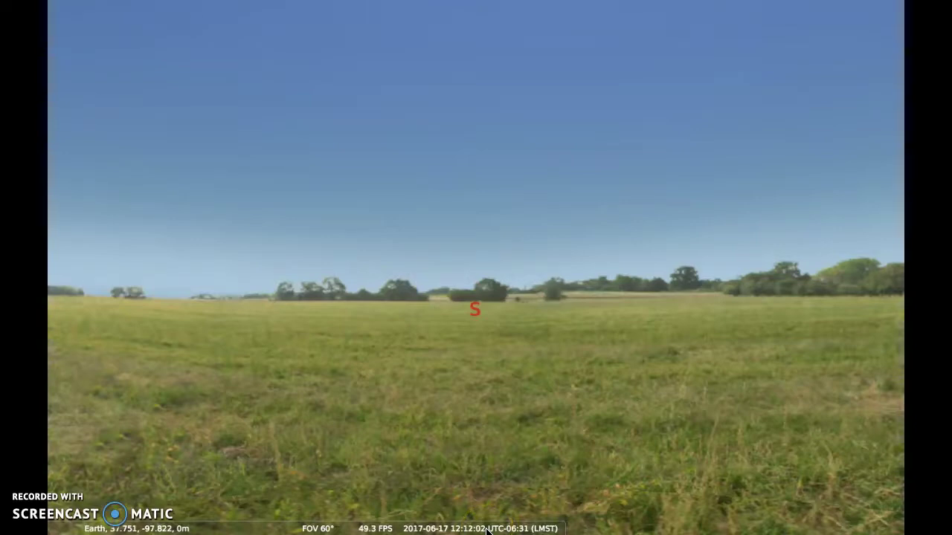
key("l")
key("l")
key("l")
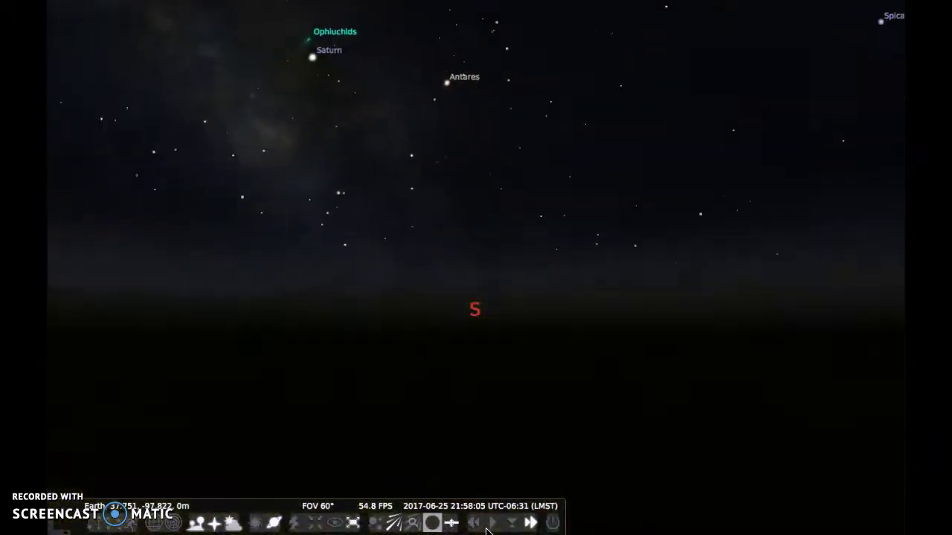
key("Up")
left_click(487, 529)
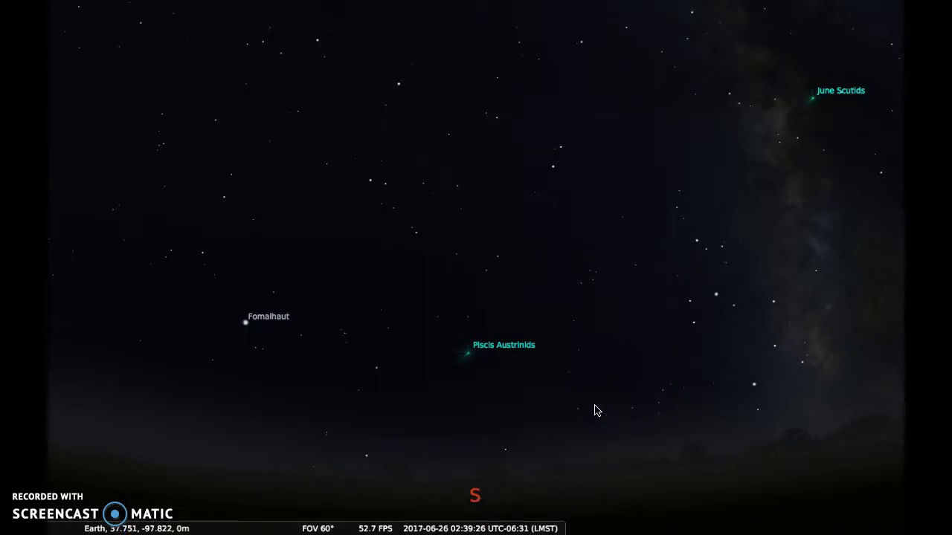
Select Saturn above the southwestern horizon, centre the view on it and narrow the field of view to about 4.16°.
key("Up")
key("Right")
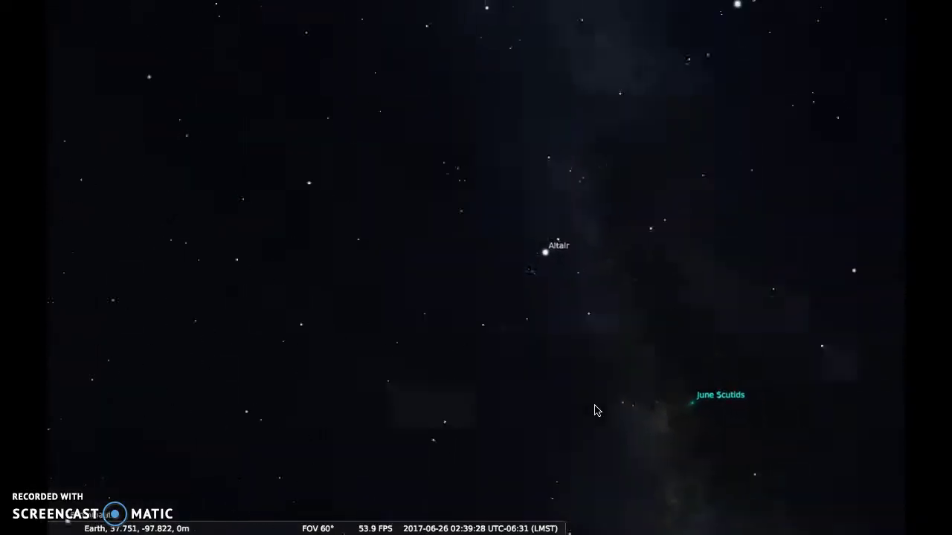
key("Down")
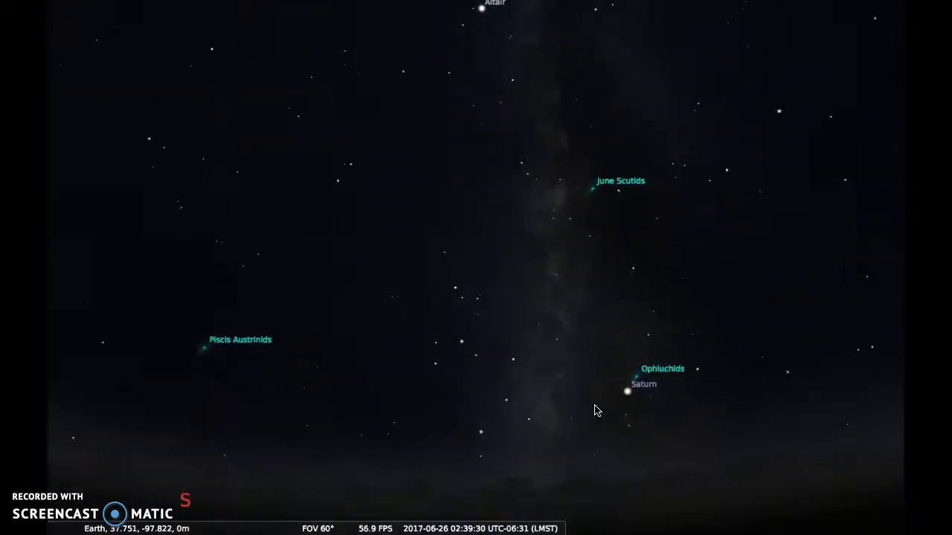
key("Right")
key("Down")
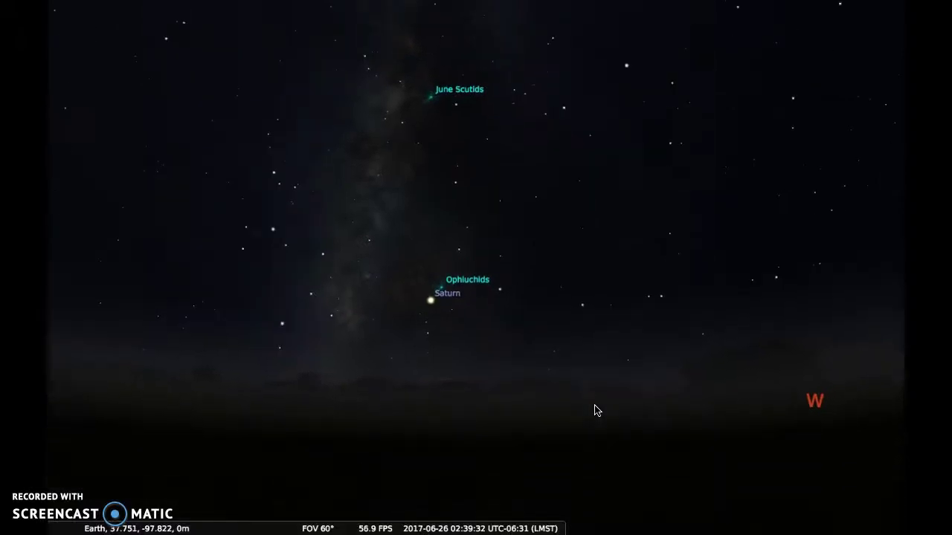
left_click(430, 304)
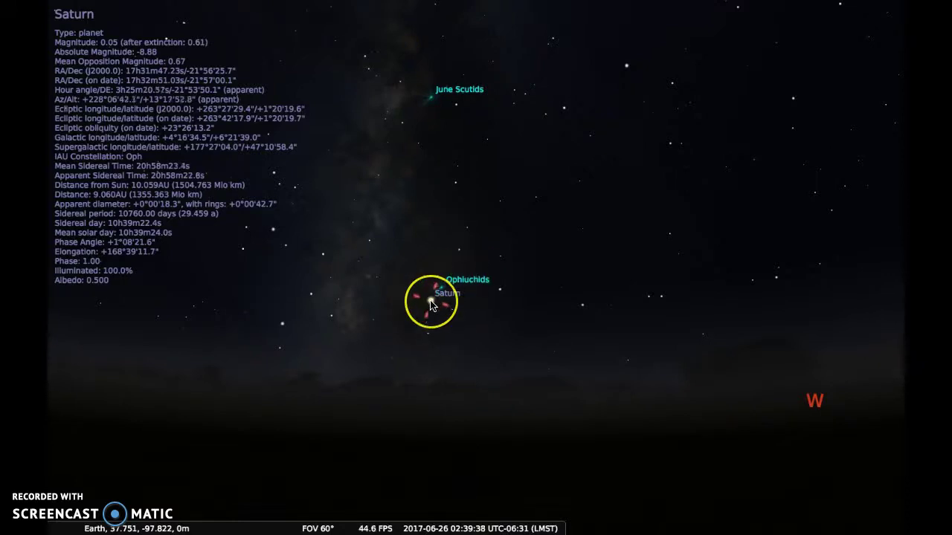
key("space")
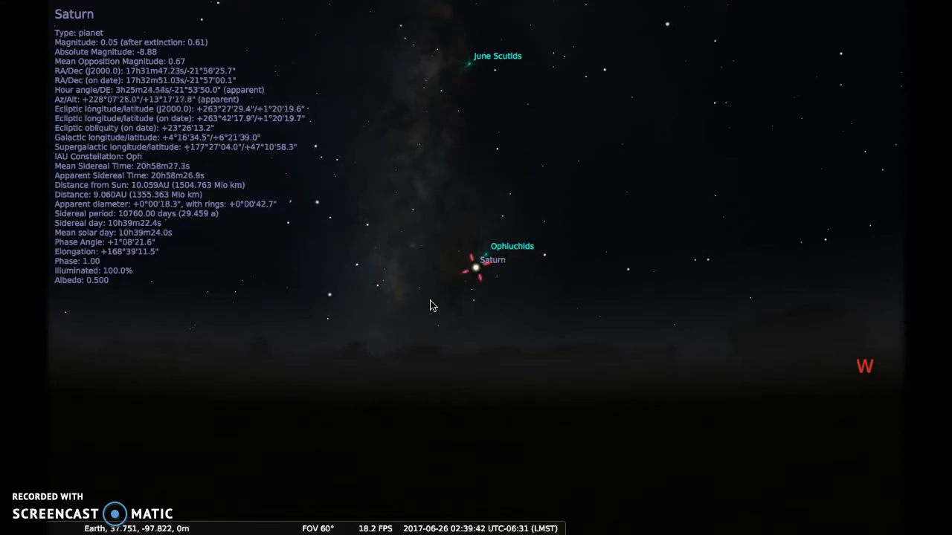
scroll(429, 305, "up", 8)
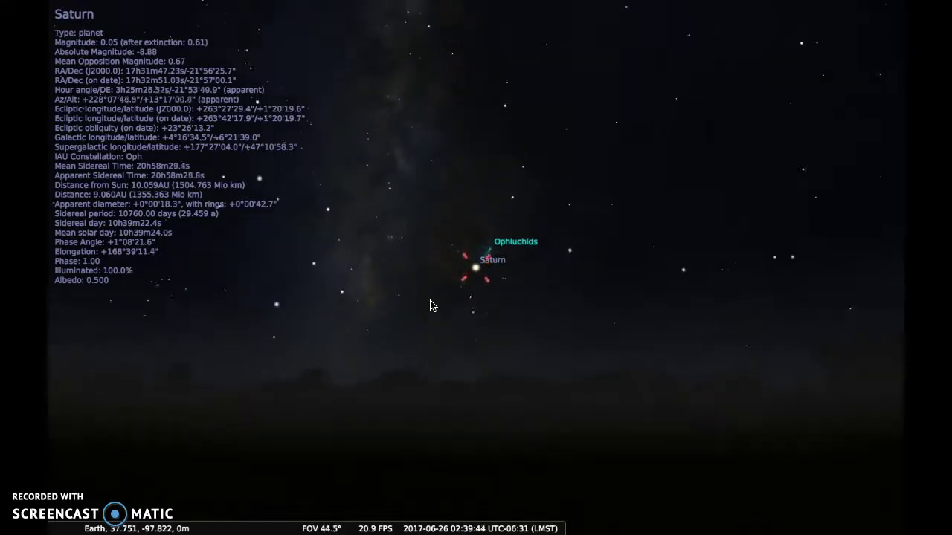
scroll(429, 304, "up", 5)
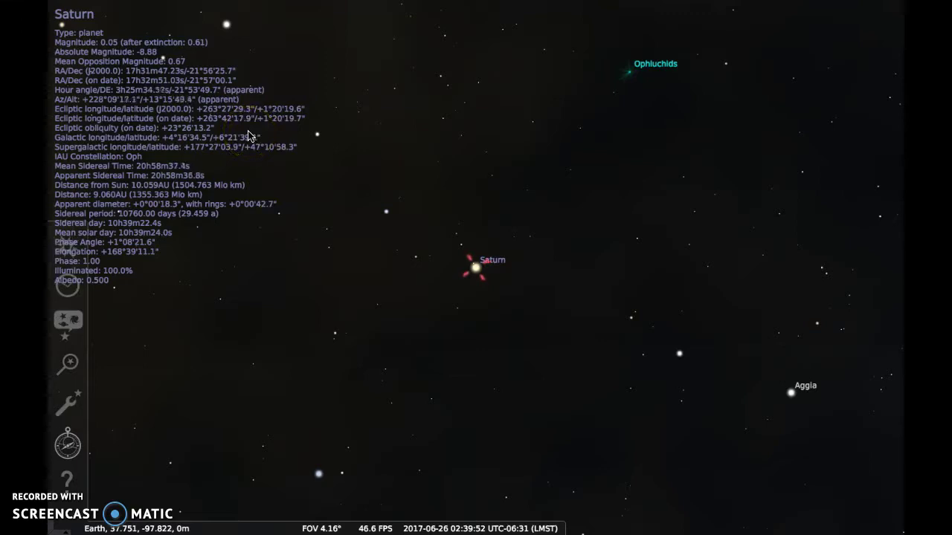
Set the selected object information to Short in the configuration and close the dialog.
key("F2")
left_click(357, 123)
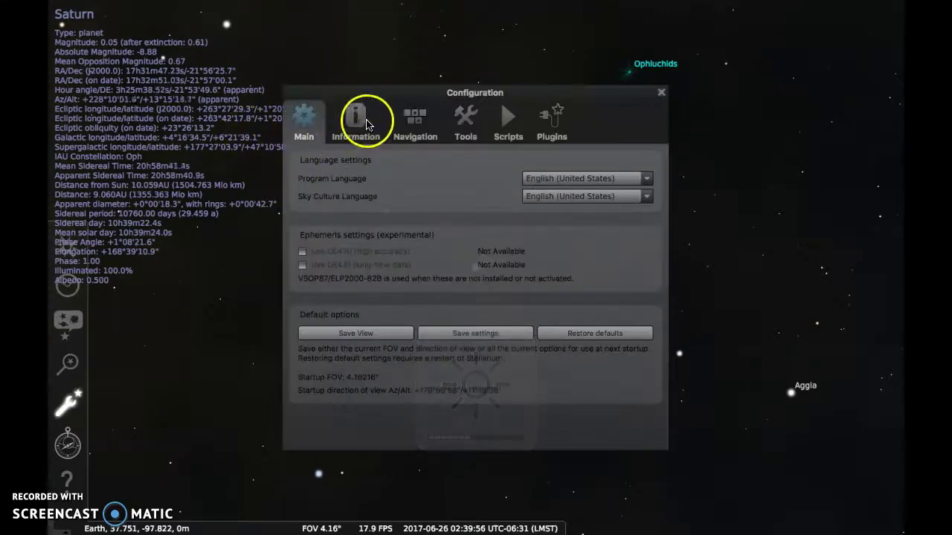
left_click(305, 191)
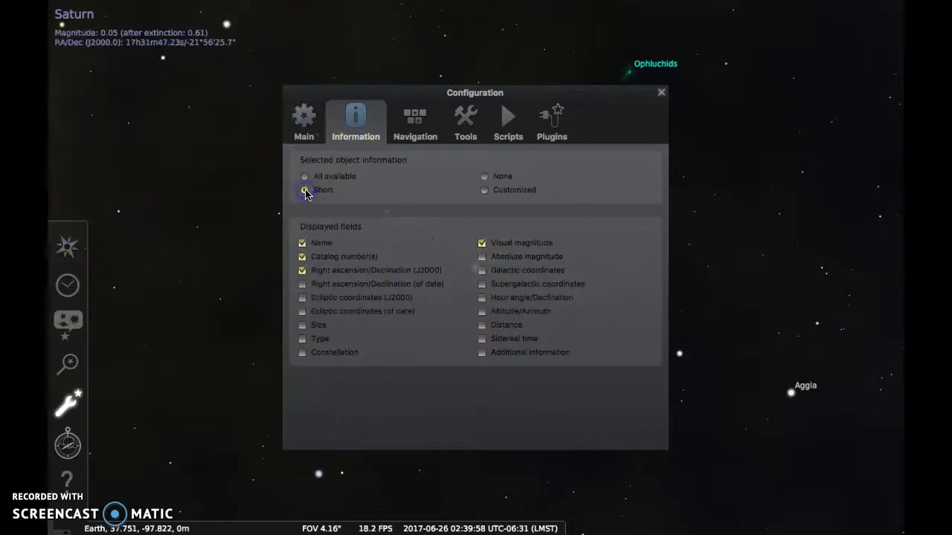
left_click(661, 94)
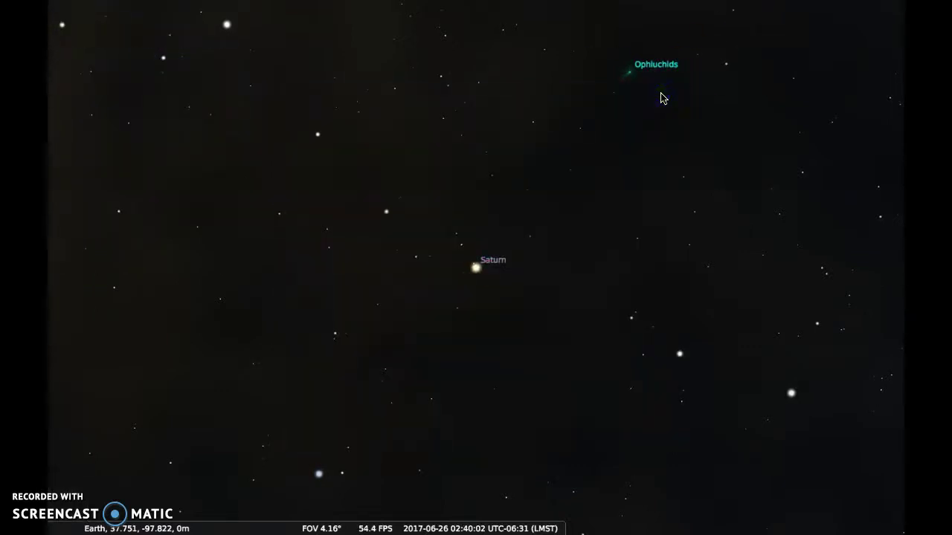
Examine Saturn's rings and moons up close at about a 0.0987° field of view, and return to the 60° view.
scroll(663, 98, "up", 5)
scroll(663, 98, "up", 3)
scroll(663, 99, "up", 3)
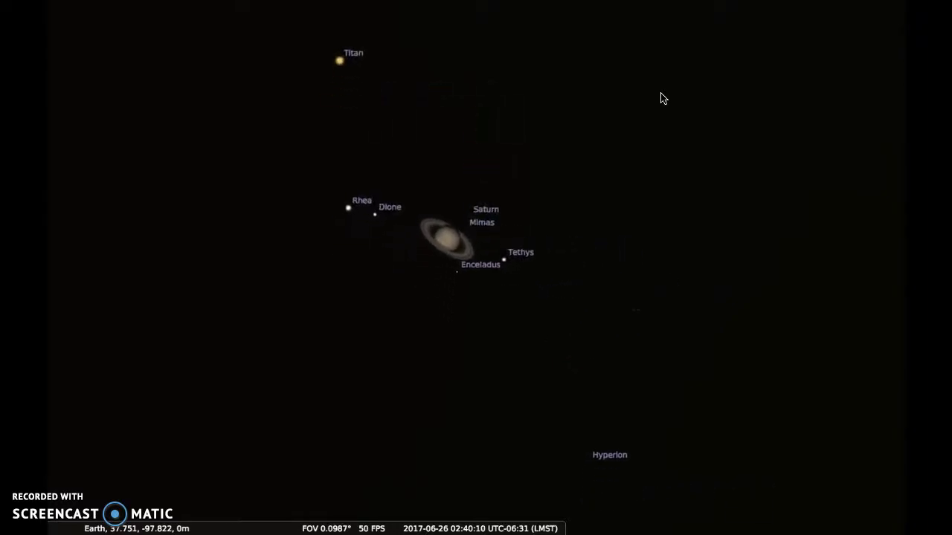
left_click_drag(388, 185, 451, 259)
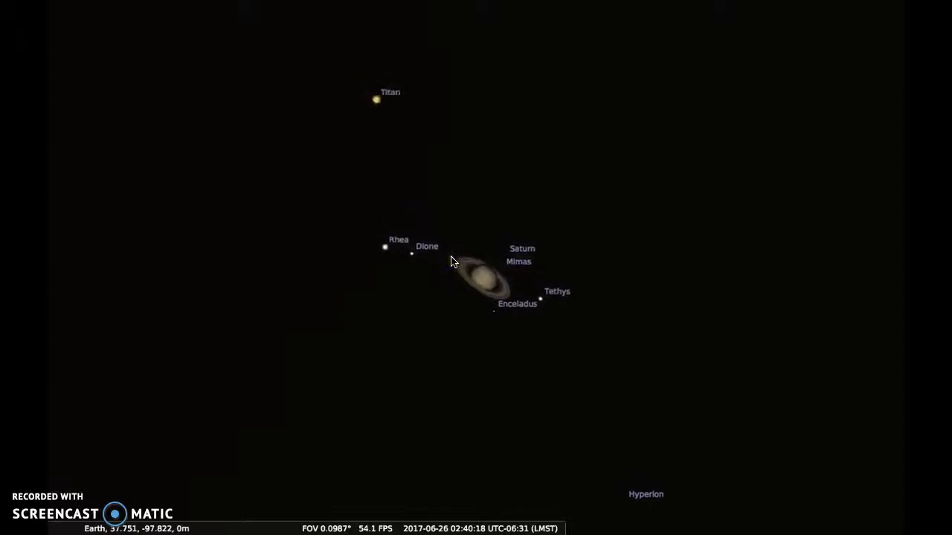
left_click(546, 293)
scroll(543, 303, "down", 10)
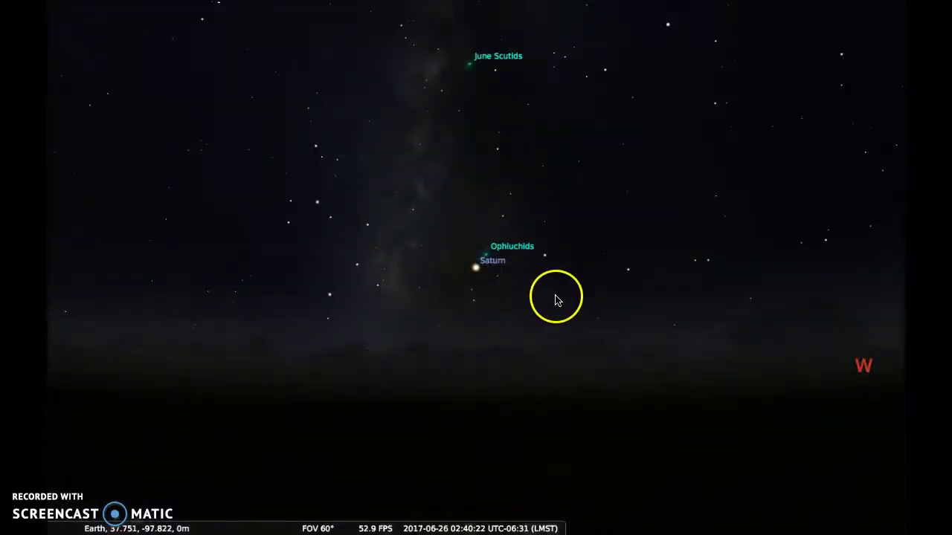
Show the constellation lines and labels in the northern sky, and hide the ground and atmosphere.
key("Up")
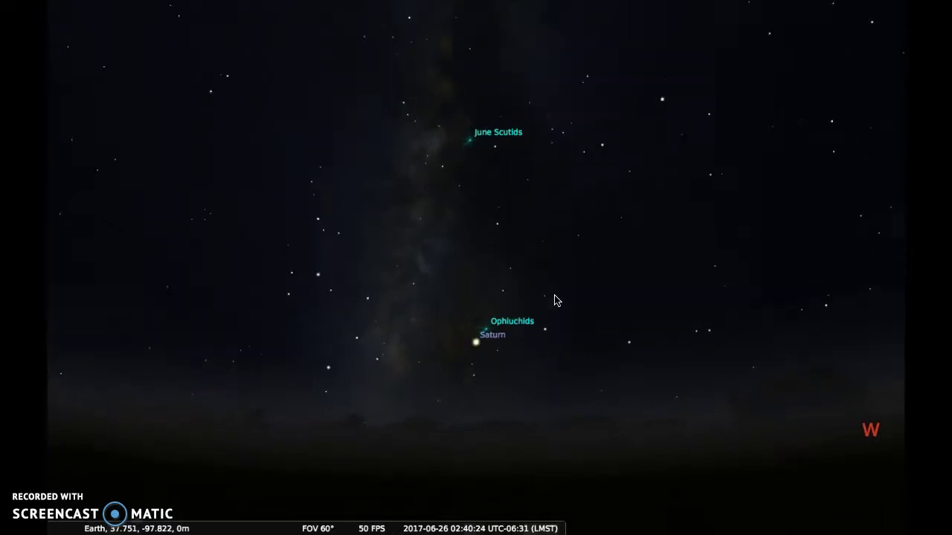
key("Right")
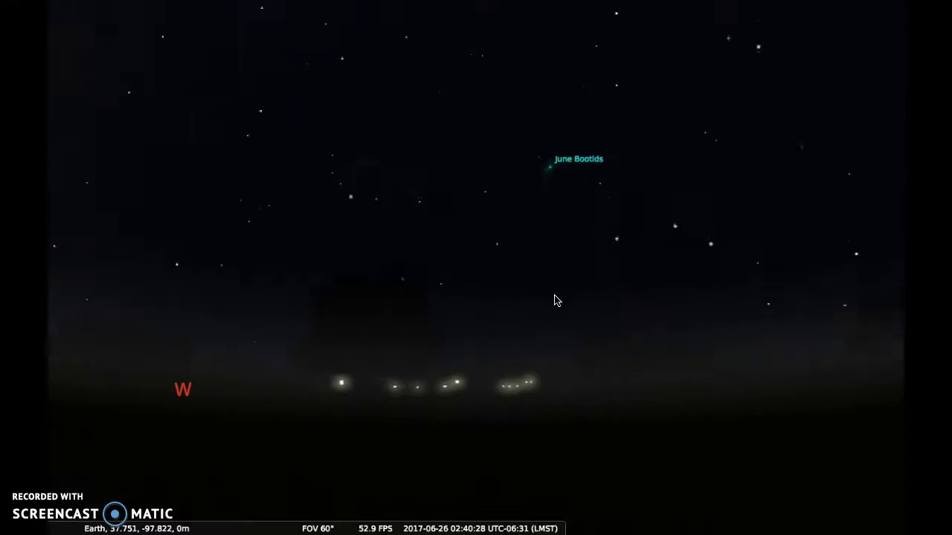
key("Up")
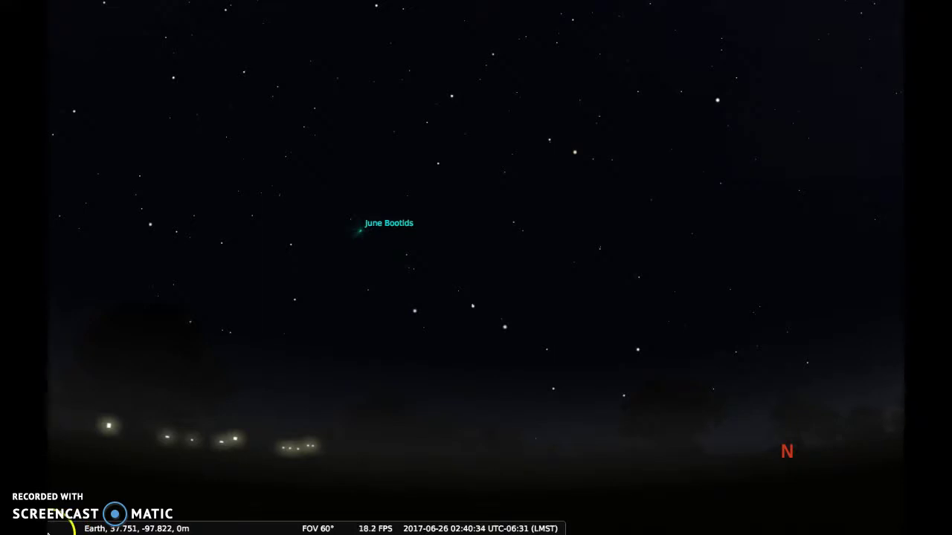
mouse_move(81, 484)
key("v")
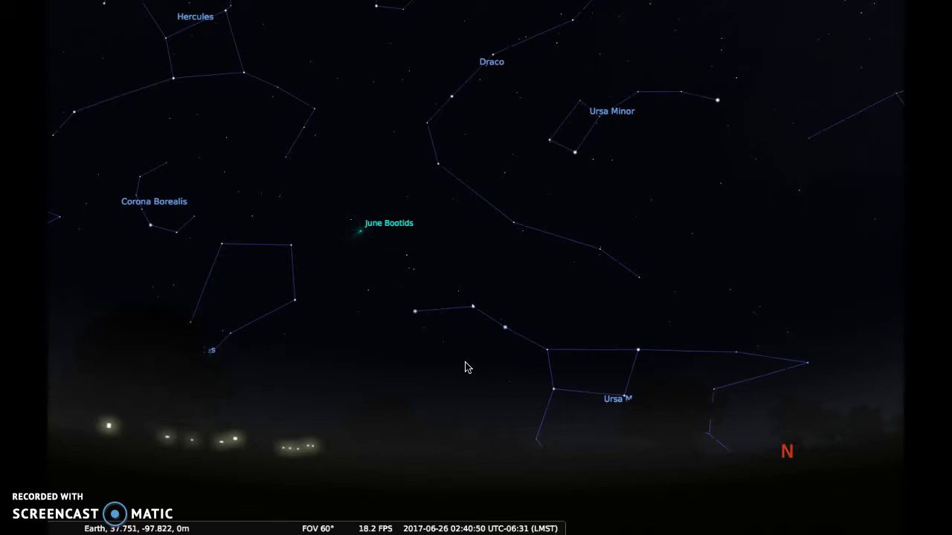
key("g")
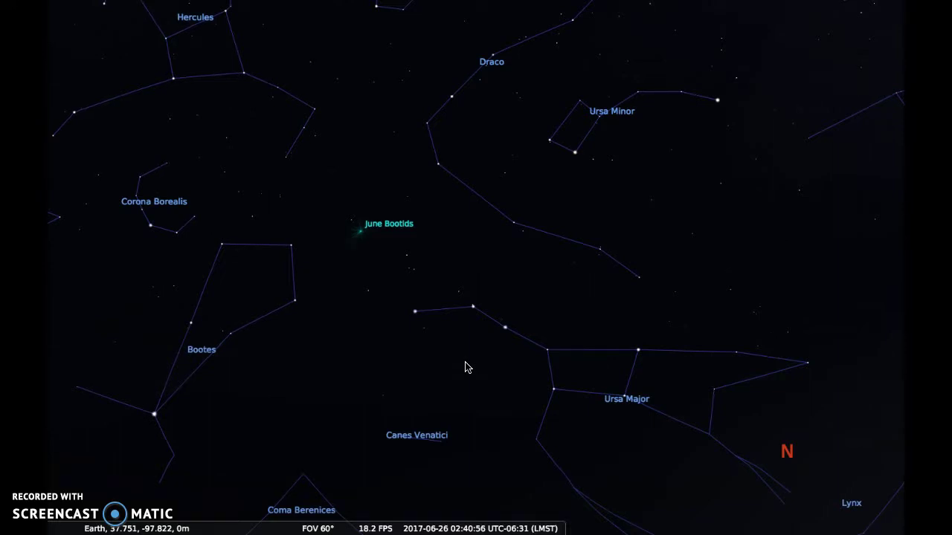
key("a")
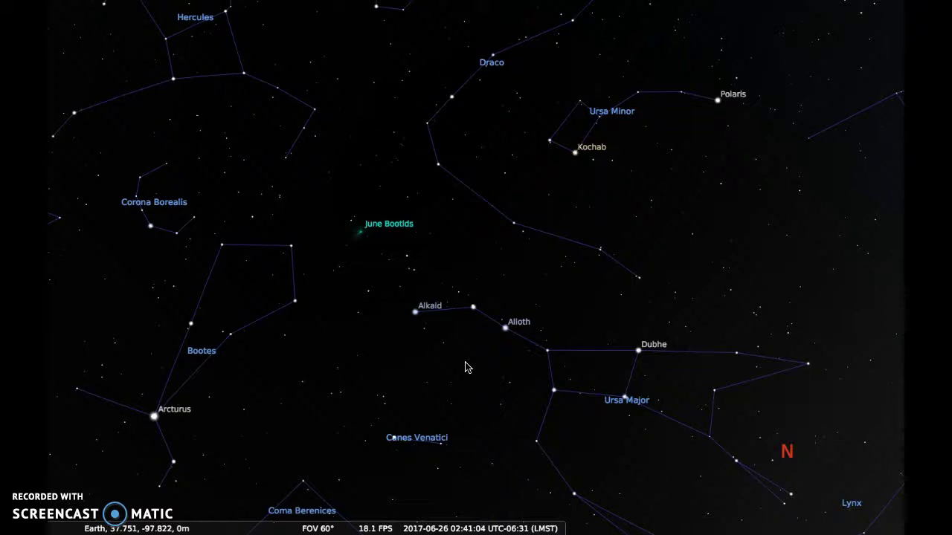
Select the Moon near Cancer, below the northern horizon, and view it centred at about a 2.16° field of view.
key("Down")
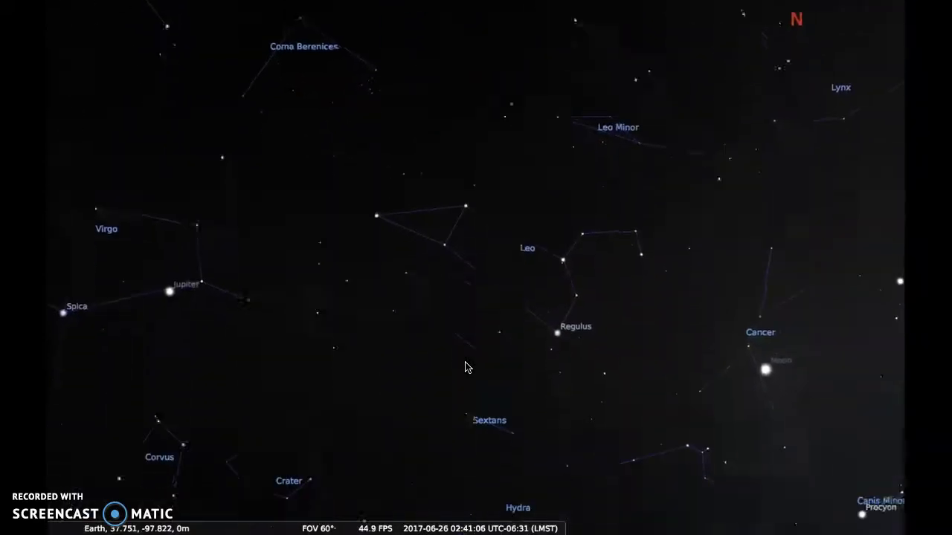
key("Down")
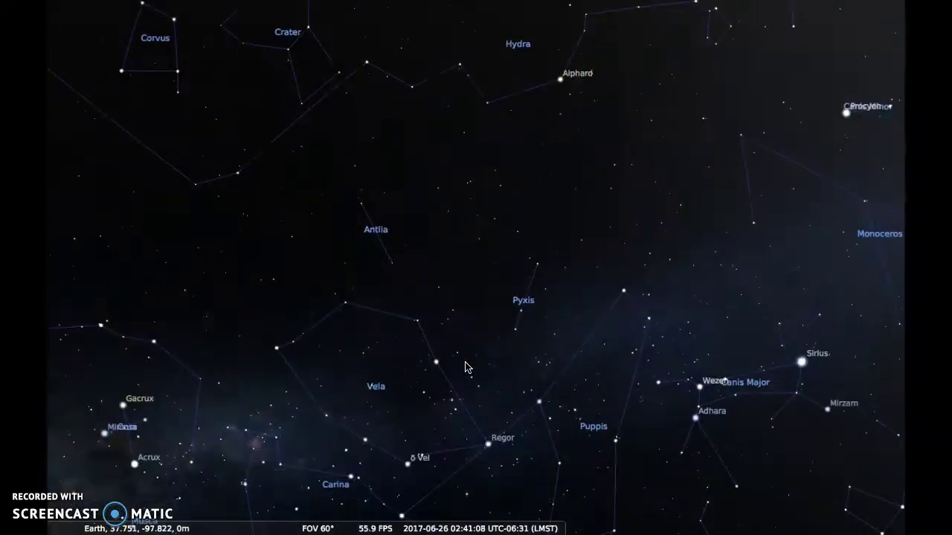
key("Up")
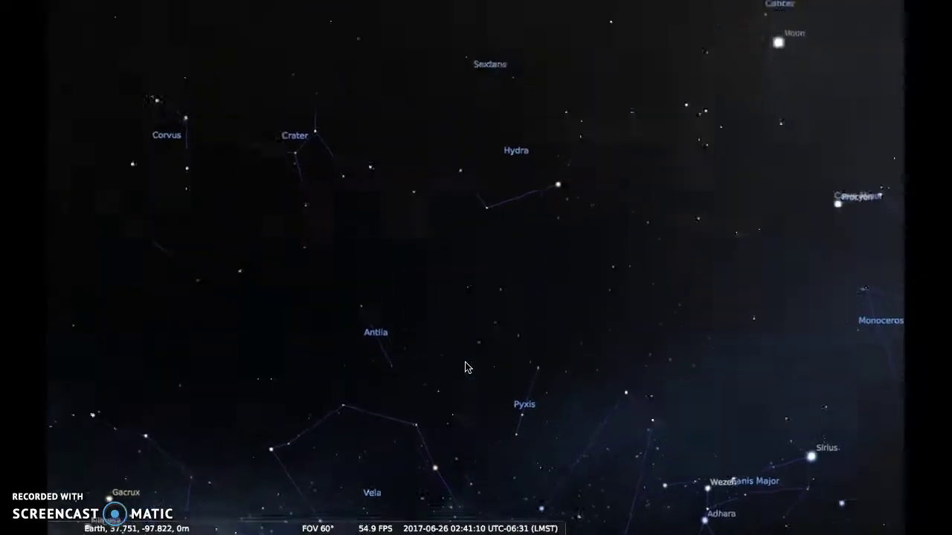
key("Right")
left_click(571, 345)
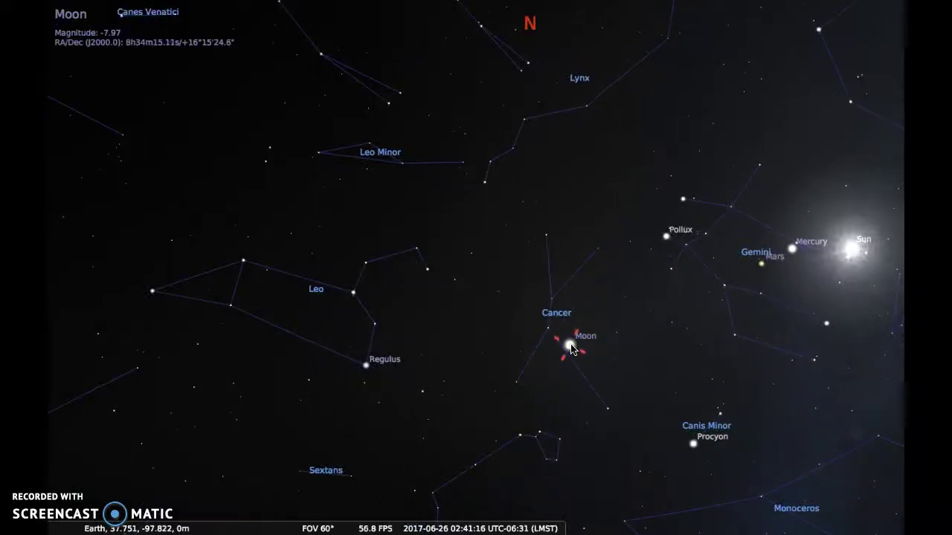
key("slash")
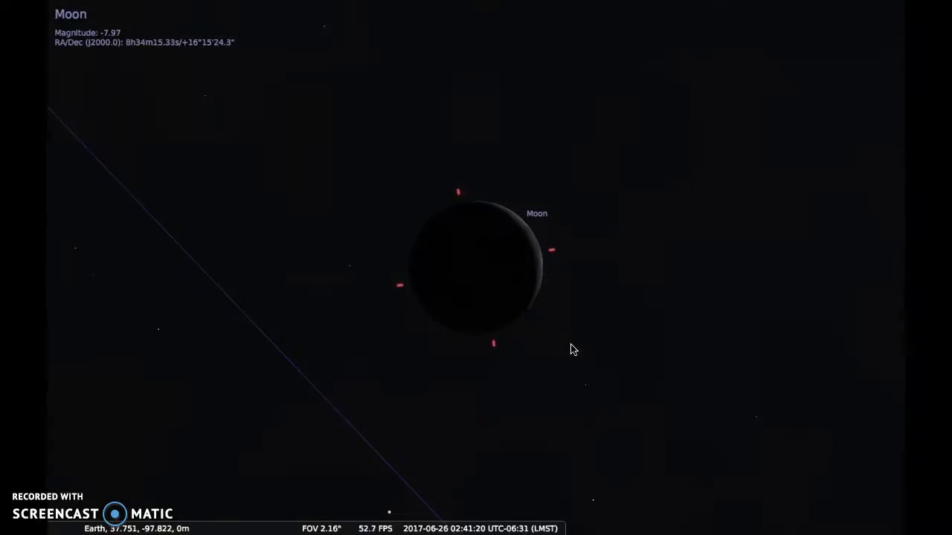
left_click(468, 297)
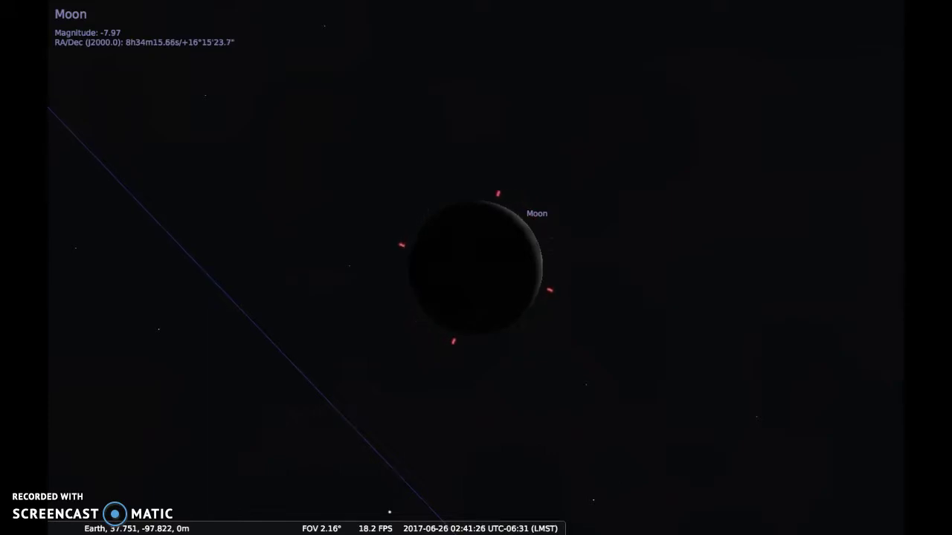
Advance the date day by day to 15 July 2017, moving the Date and Time dialog off the Moon.
mouse_move(56, 304)
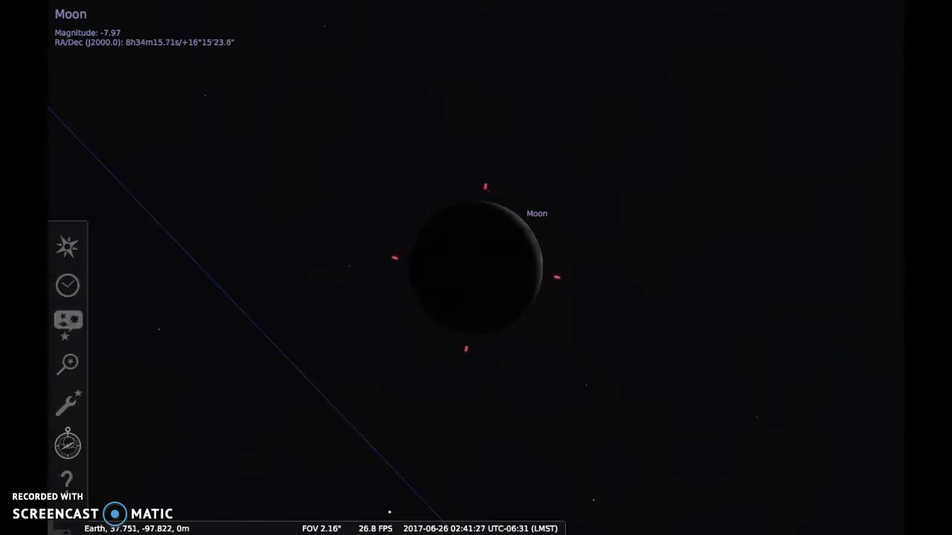
left_click(68, 287)
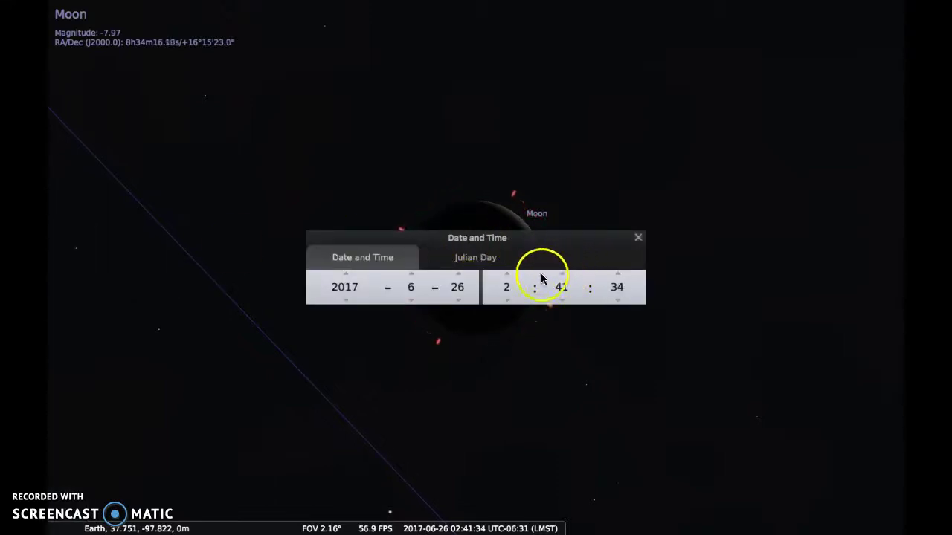
left_click(457, 276)
left_click(457, 276)
left_click(457, 276)
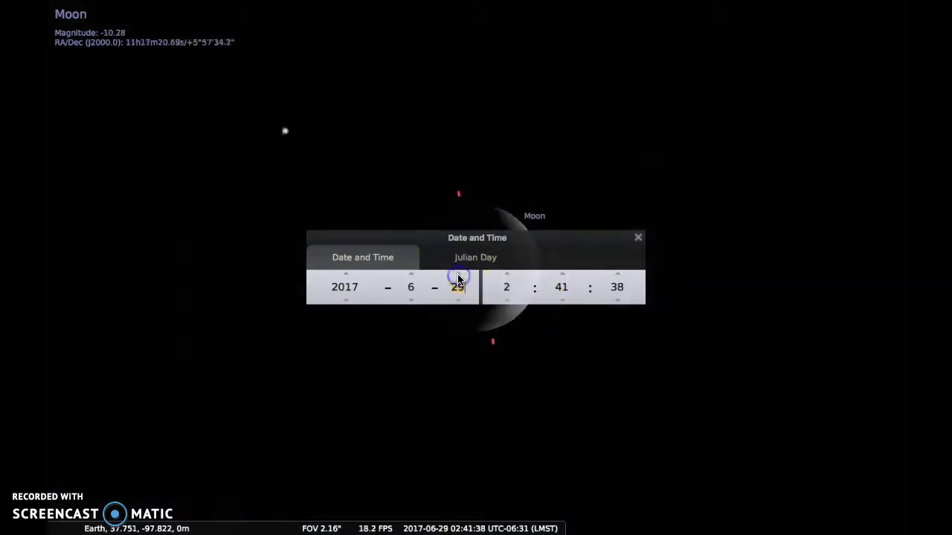
left_click(457, 276)
left_click_drag(484, 238, 479, 375)
left_click(456, 398)
left_click(456, 398)
left_click(455, 398)
left_click(456, 398)
left_click(455, 398)
left_click(455, 398)
left_click(455, 398)
left_click(455, 398)
left_click(456, 397)
left_click(454, 399)
left_click(454, 399)
left_click(453, 399)
left_click(453, 399)
left_click(454, 399)
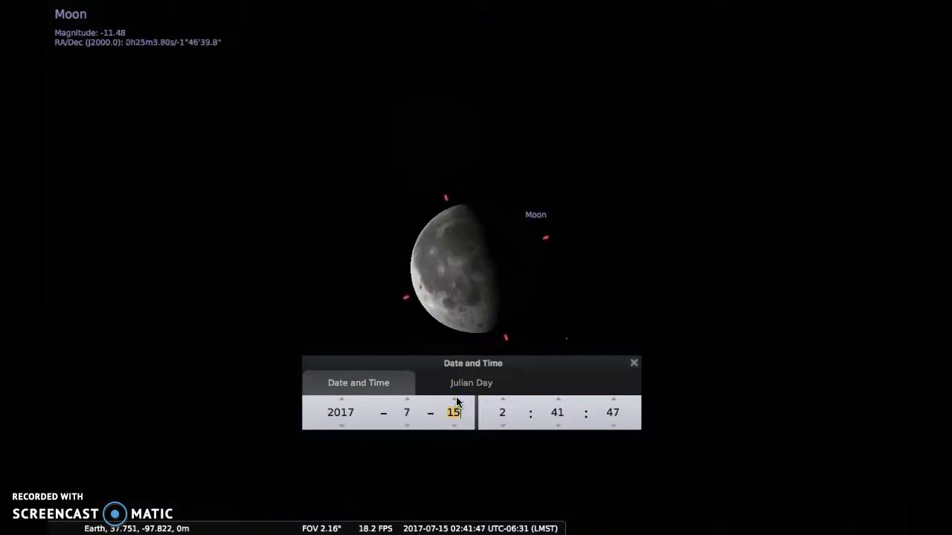
Set the year back to 1994, keeping the Moon in view.
left_click(341, 399)
left_click(342, 427)
left_click(342, 427)
left_click(342, 427)
left_click(342, 427)
left_click(342, 426)
left_click(342, 427)
left_click(342, 426)
left_click(342, 427)
left_click(342, 427)
left_click(342, 426)
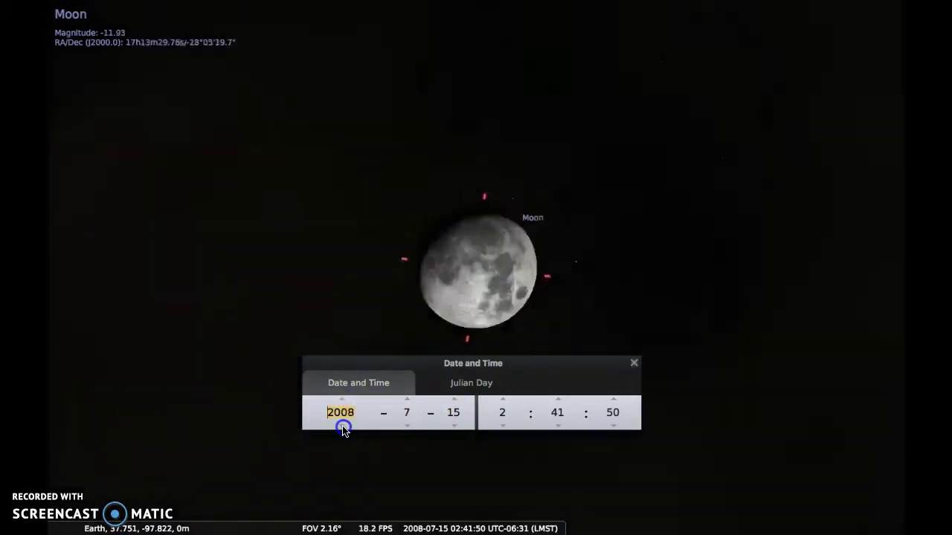
double_click(342, 426)
double_click(342, 426)
left_click(342, 426)
left_click(342, 427)
left_click(342, 427)
left_click(342, 427)
left_click(342, 427)
left_click(342, 426)
left_click(342, 427)
left_click(342, 426)
left_click(342, 427)
left_click(342, 427)
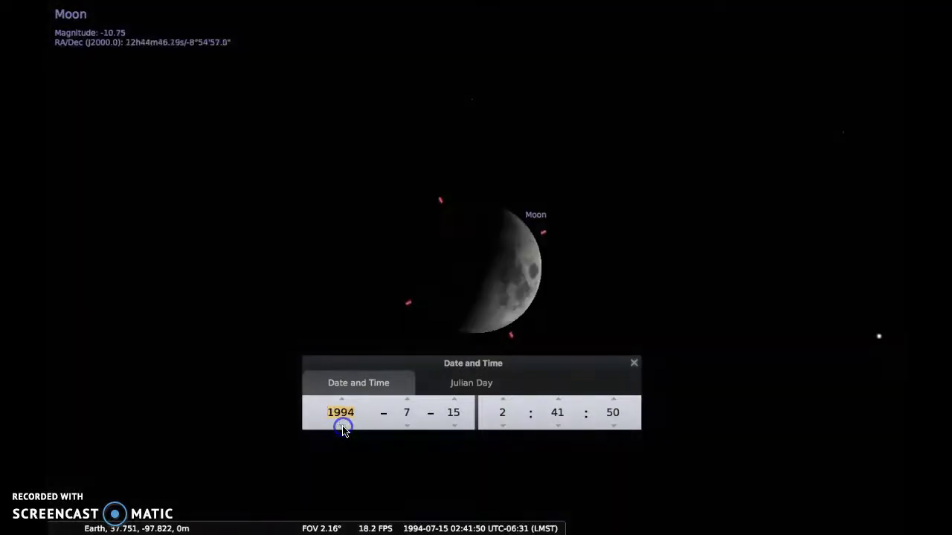
Set the month of the simulated date back to February 1994.
left_click(407, 400)
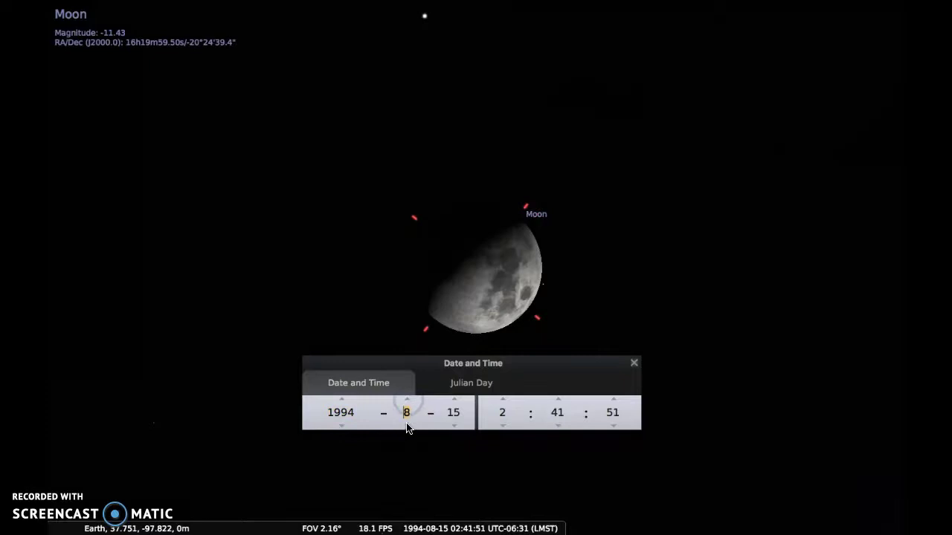
left_click(408, 426)
left_click(408, 426)
left_click(407, 427)
left_click(407, 426)
left_click(408, 427)
left_click(407, 427)
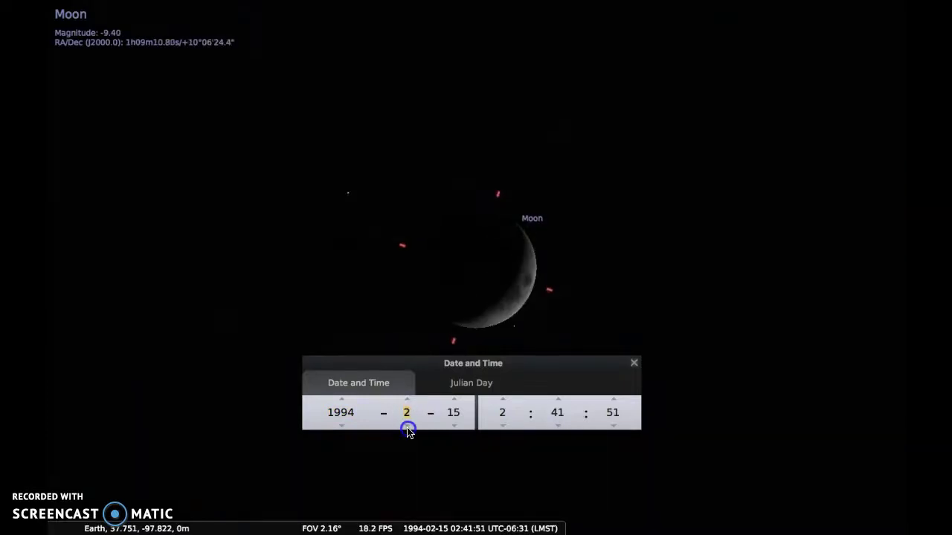
Set the day to 10 for the date 10 February 1994 and close the Date and Time dialog.
left_click(454, 427)
left_click(455, 427)
left_click(454, 426)
left_click(455, 427)
left_click(454, 427)
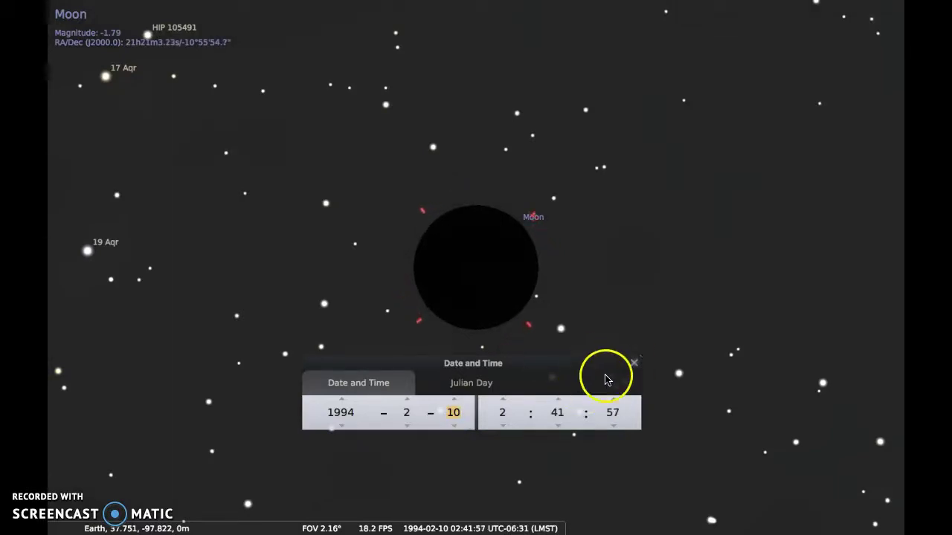
left_click(633, 364)
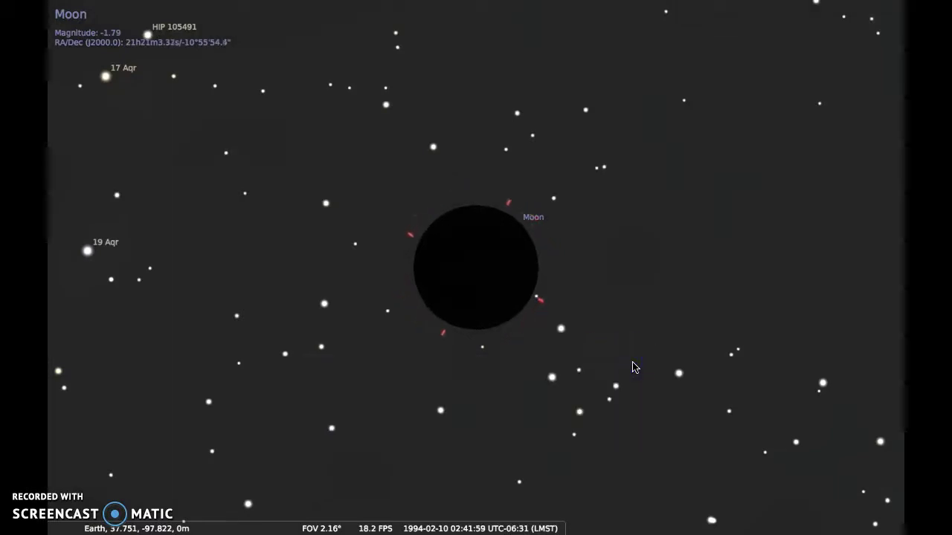
View the Moon in its surroundings near the Sun and planets at a 60° field of view.
key("backslash")
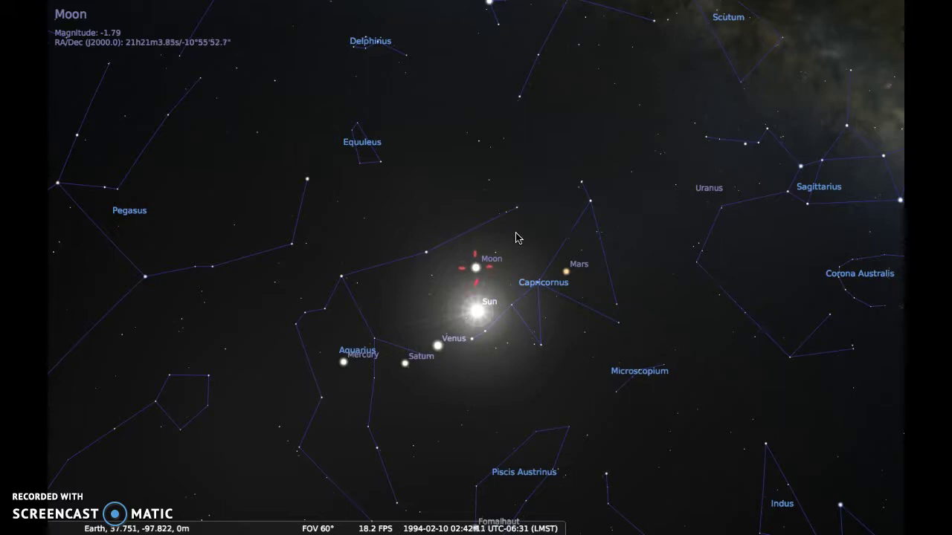
key("Down")
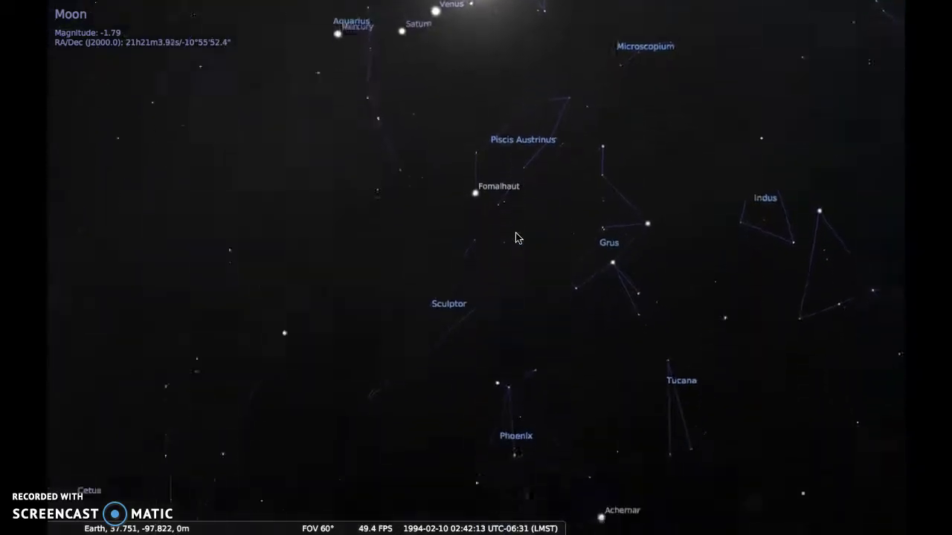
key("Up")
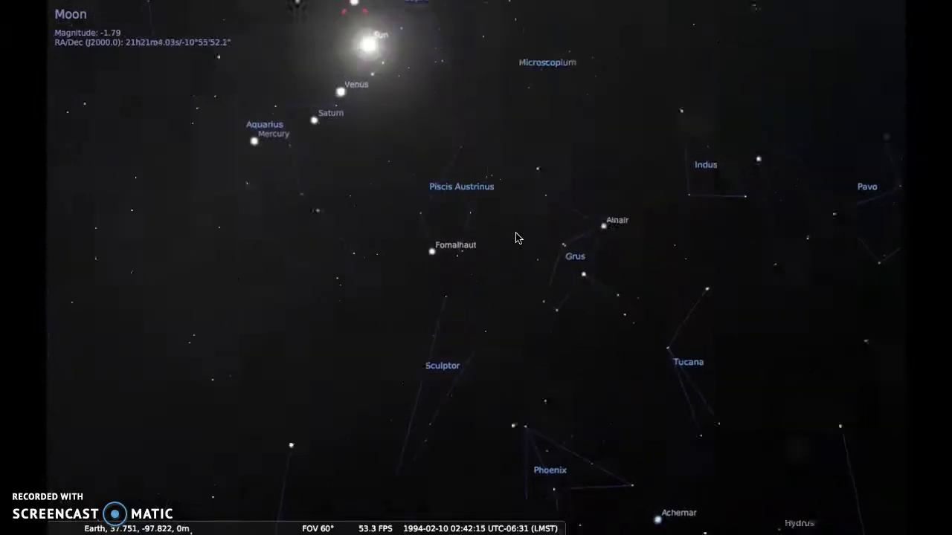
key("Up")
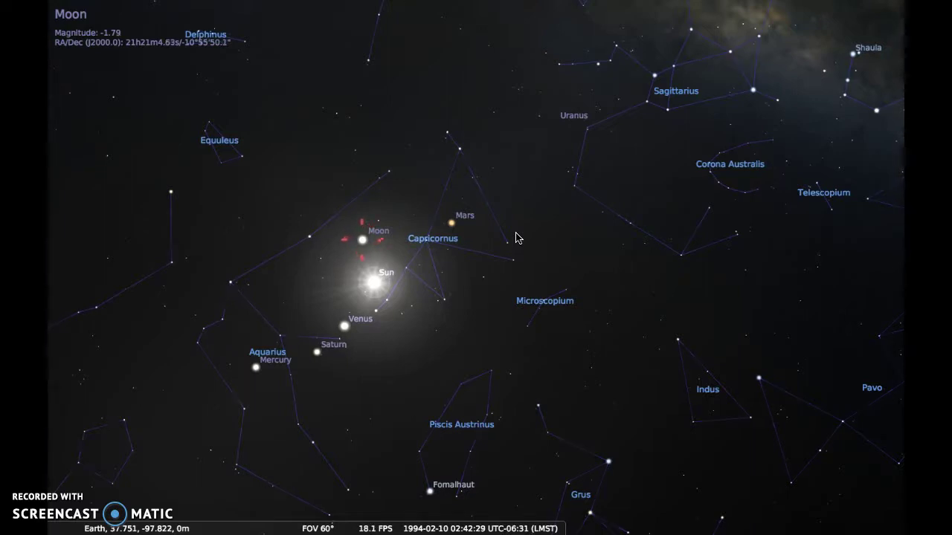
Hide the constellation lines, show the deep-sky object markers, and bring Orion and the Pleiades in the western sky into view.
key("n")
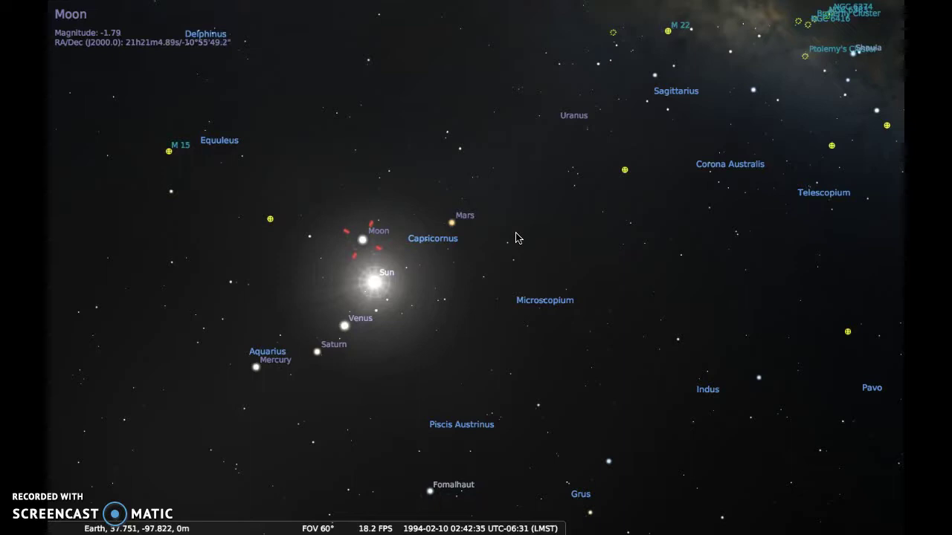
key("Up")
key("Up")
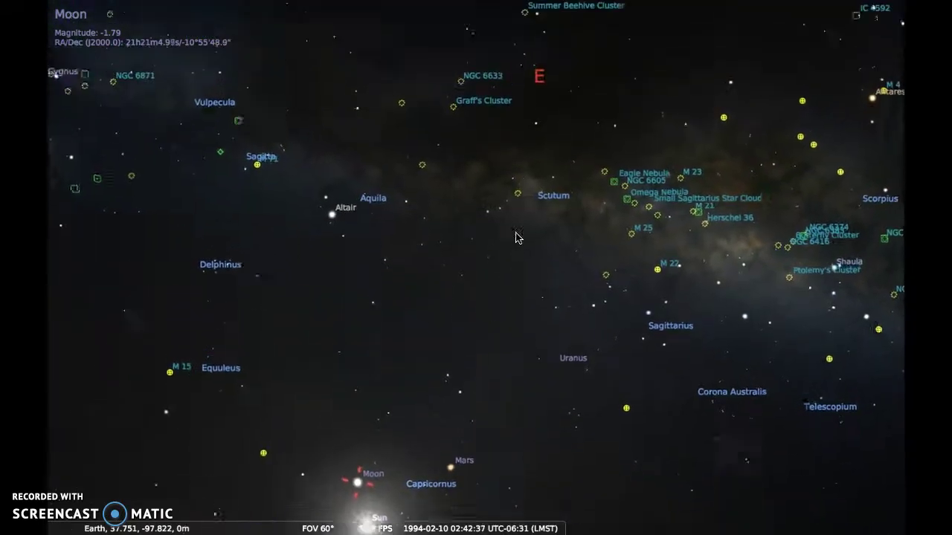
key("Right")
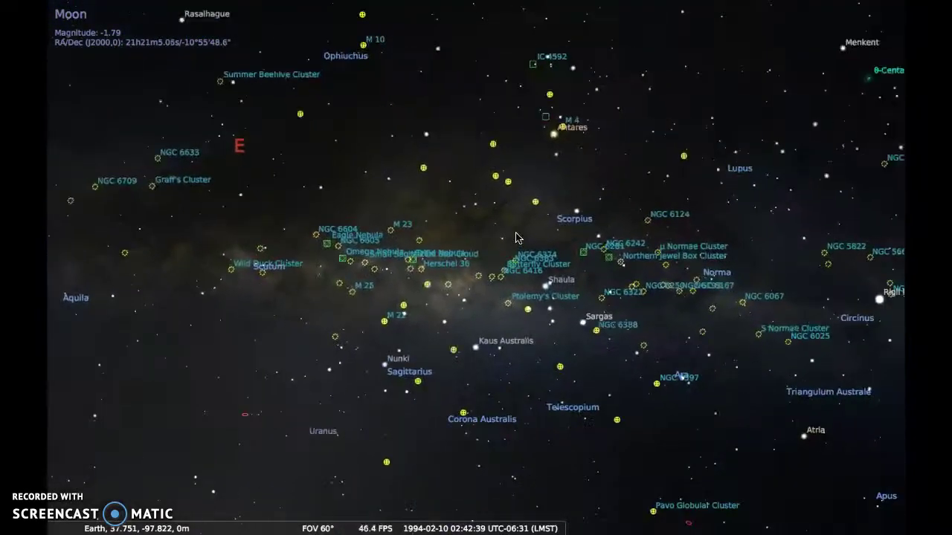
key("Right")
key("Right")
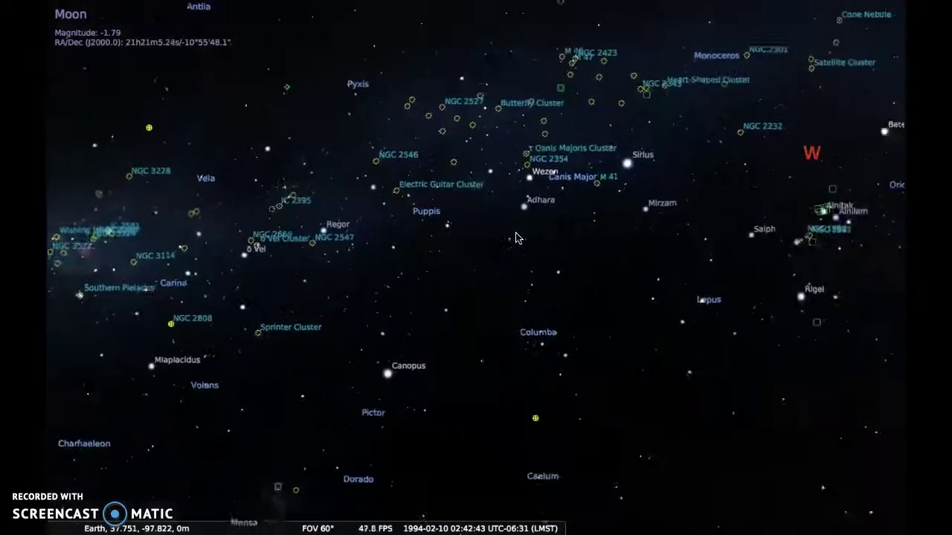
key("Right")
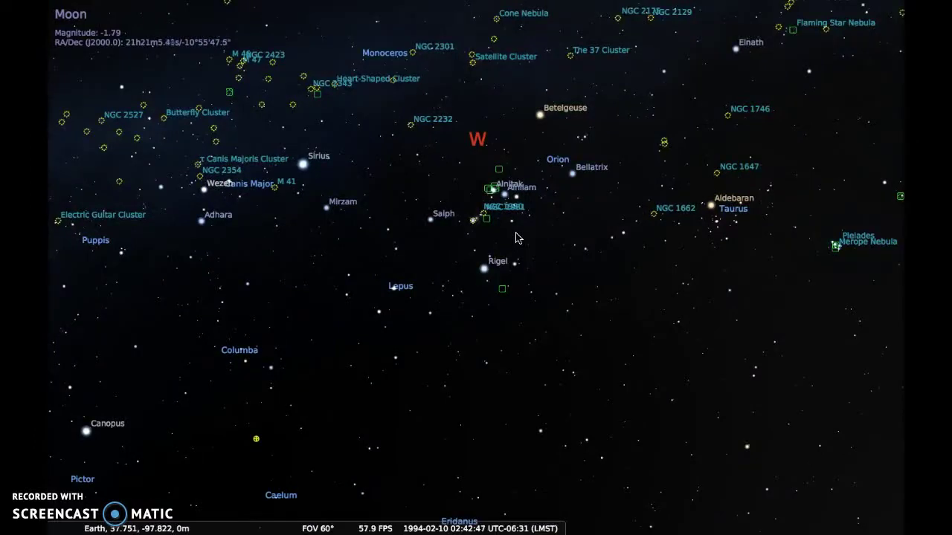
key("Up")
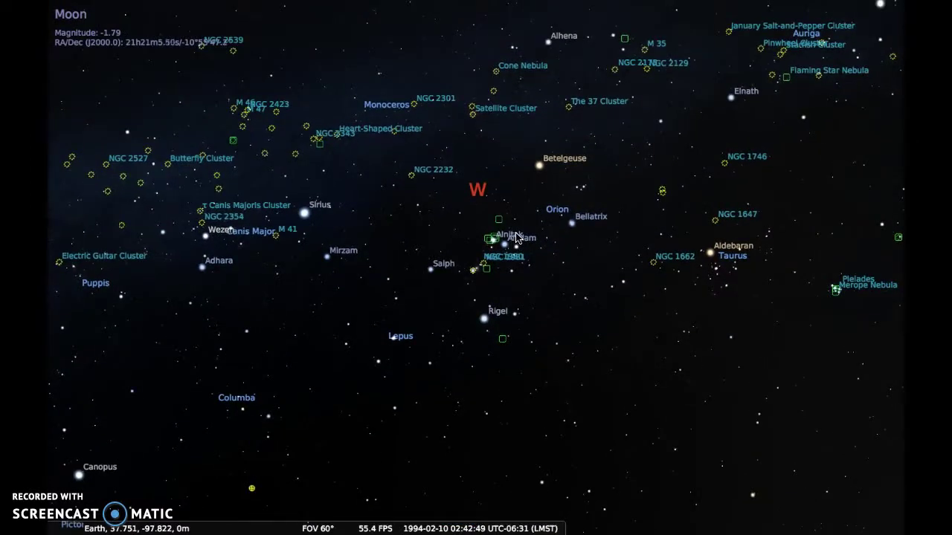
Select the Merope Nebula in the Pleiades and view it centred at a 2° field of view.
left_click(832, 295)
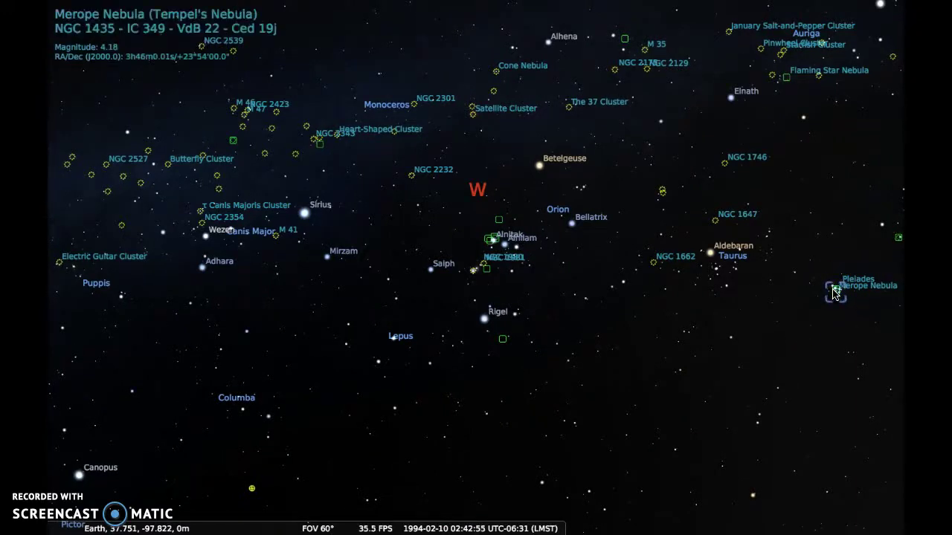
key("space")
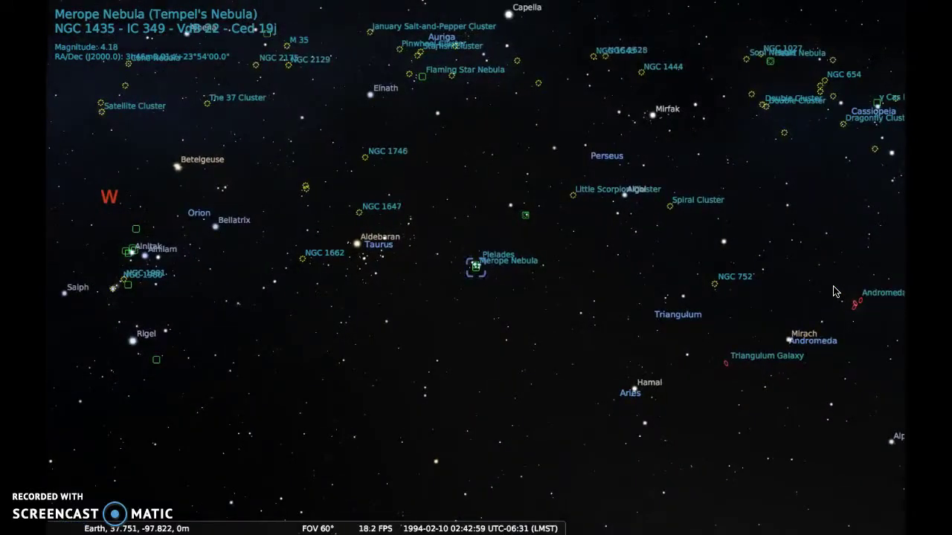
key("slash")
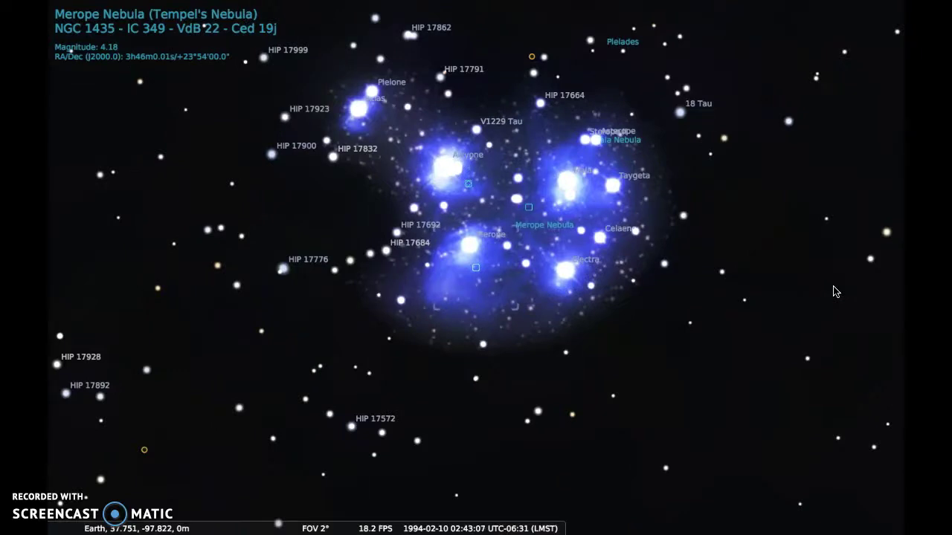
Select and centre the Andromeda Galaxy, and show it through the 40 mm ocular.
key("backslash")
left_click(853, 303)
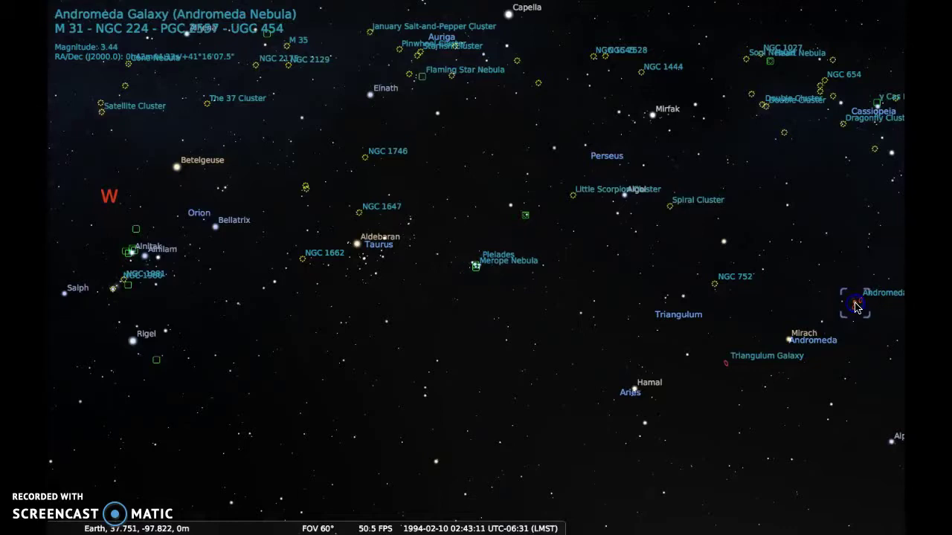
key("space")
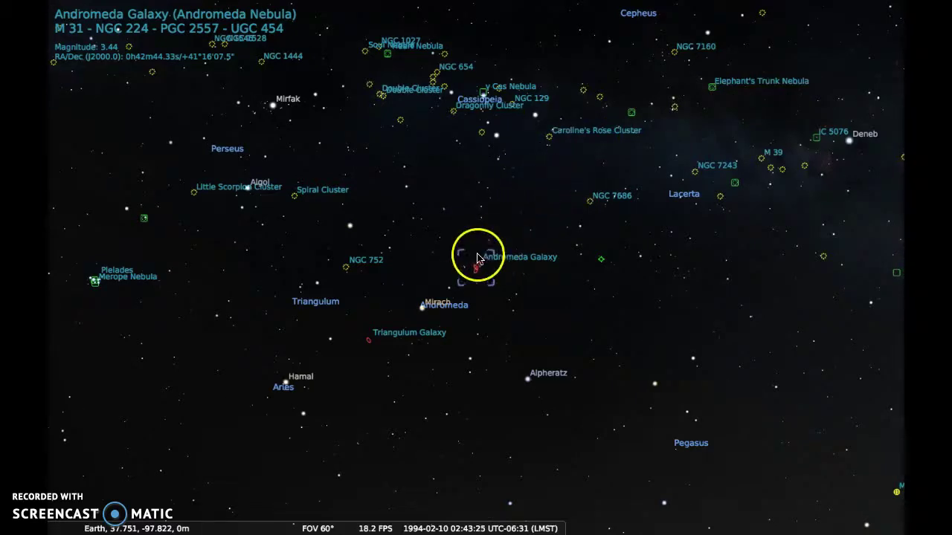
mouse_move(488, 520)
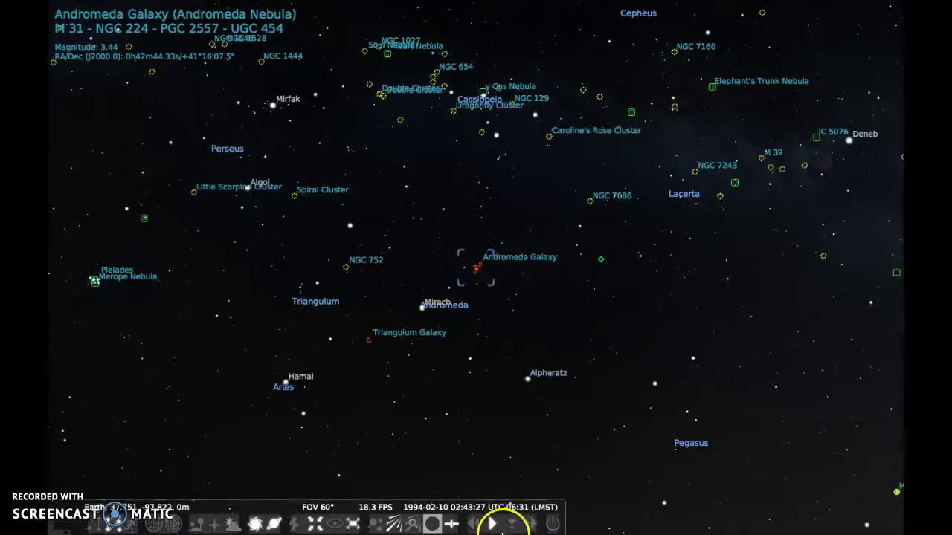
left_click(433, 524)
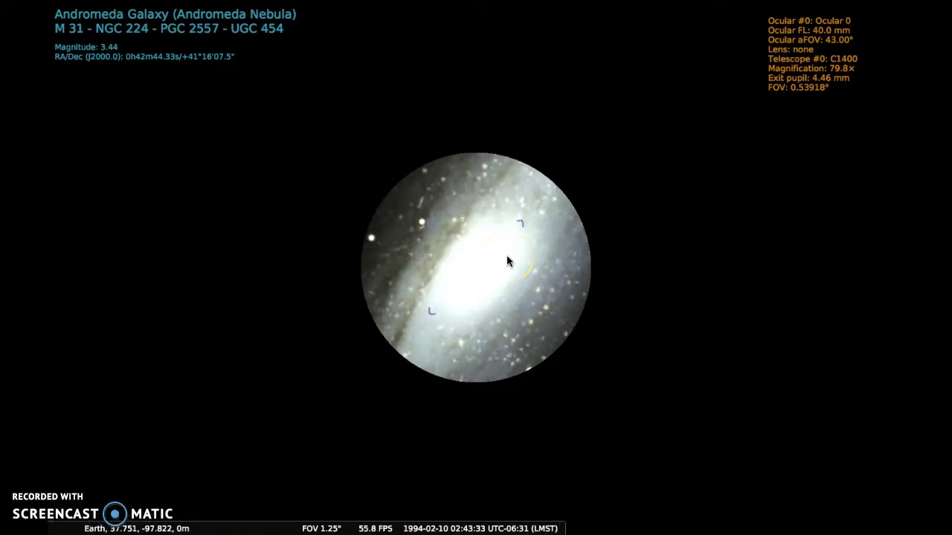
Examine the Andromeda Galaxy's core, outer arms and neighbouring M 110 through the ocular, returning to the galaxy.
key("Right")
key("Down")
key("Up")
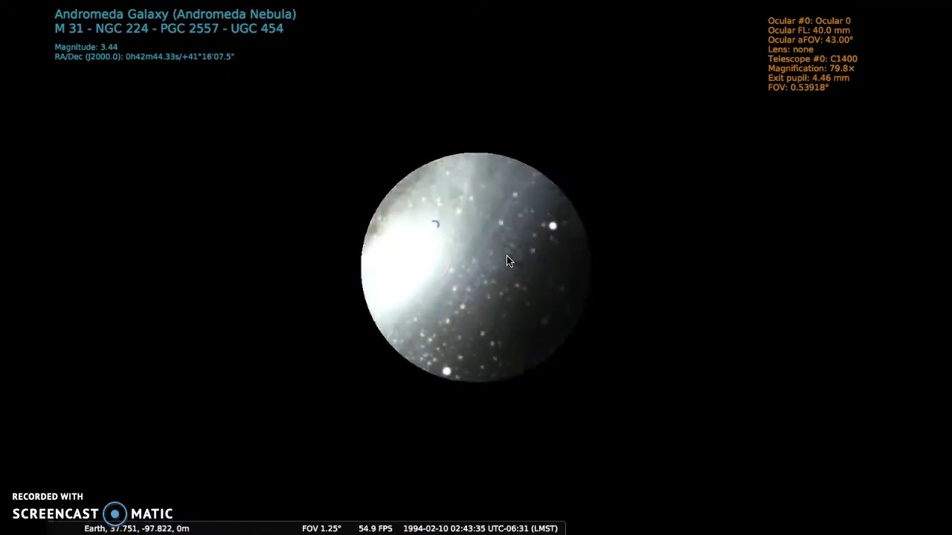
key("Right")
key("Down")
key("Left")
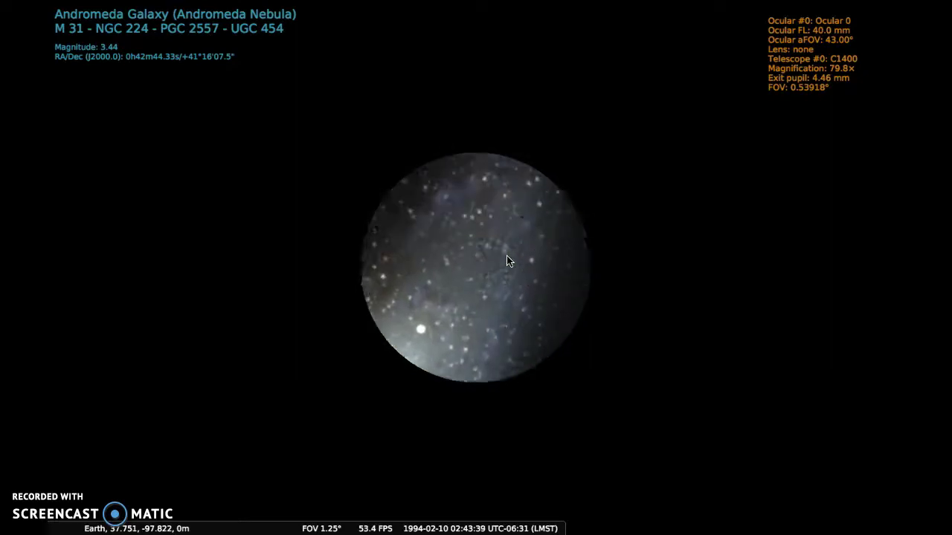
key("Down")
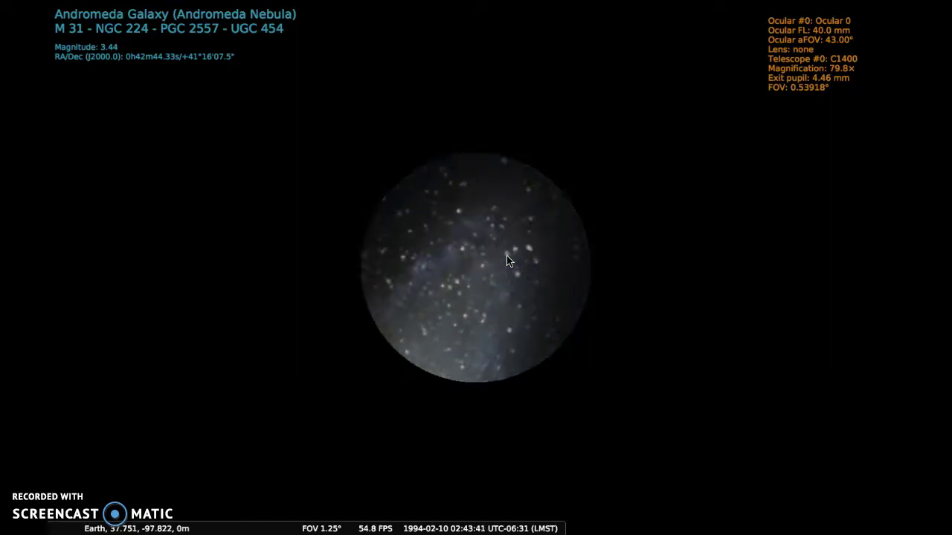
key("Left")
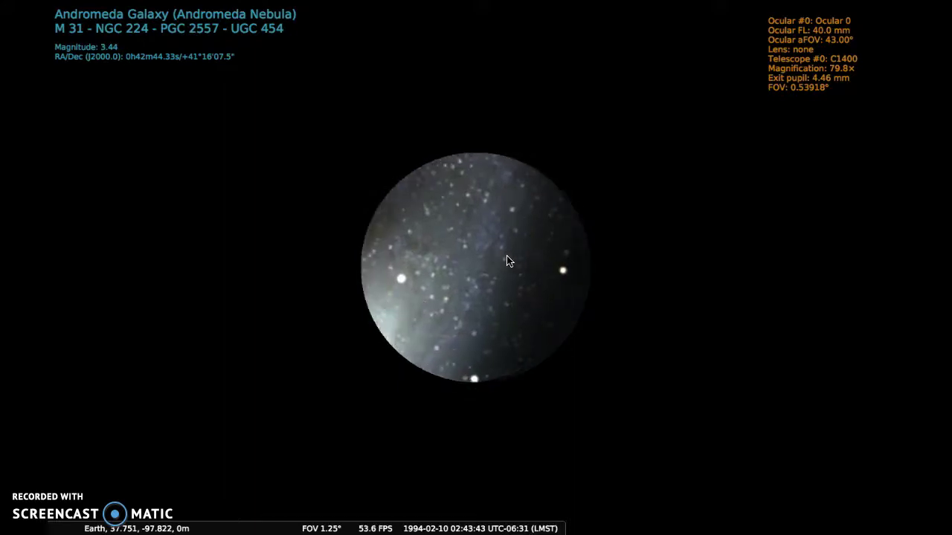
key("Right")
key("Down")
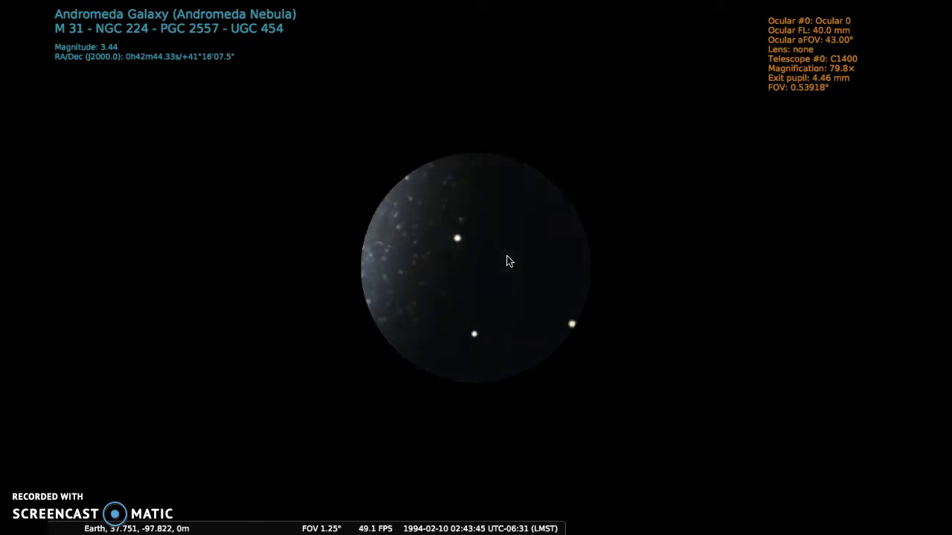
key("Left")
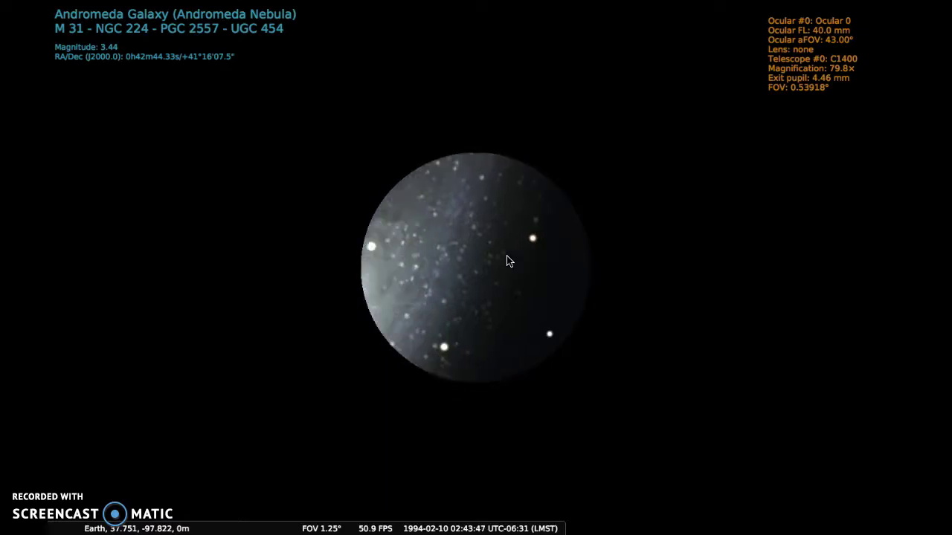
key("Left")
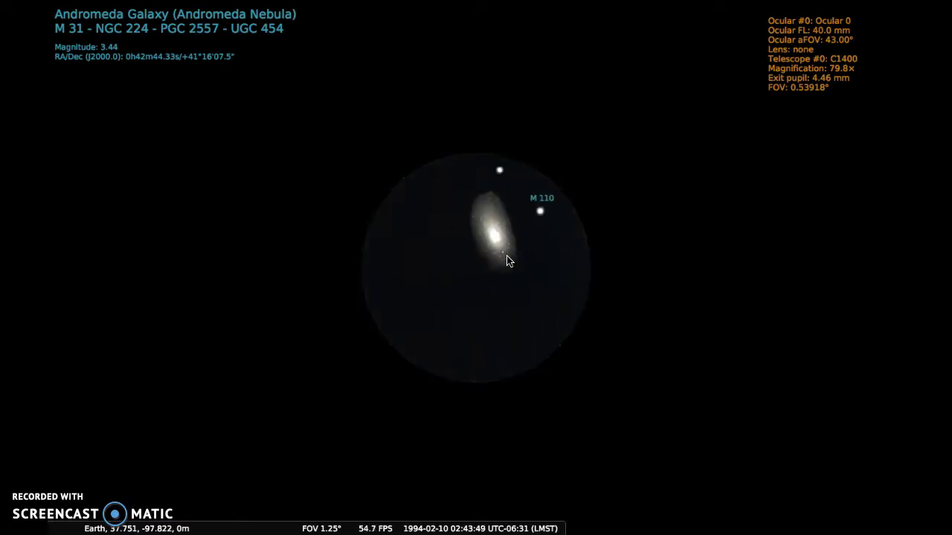
key("Up")
left_click_drag(488, 254, 471, 279)
key("Left")
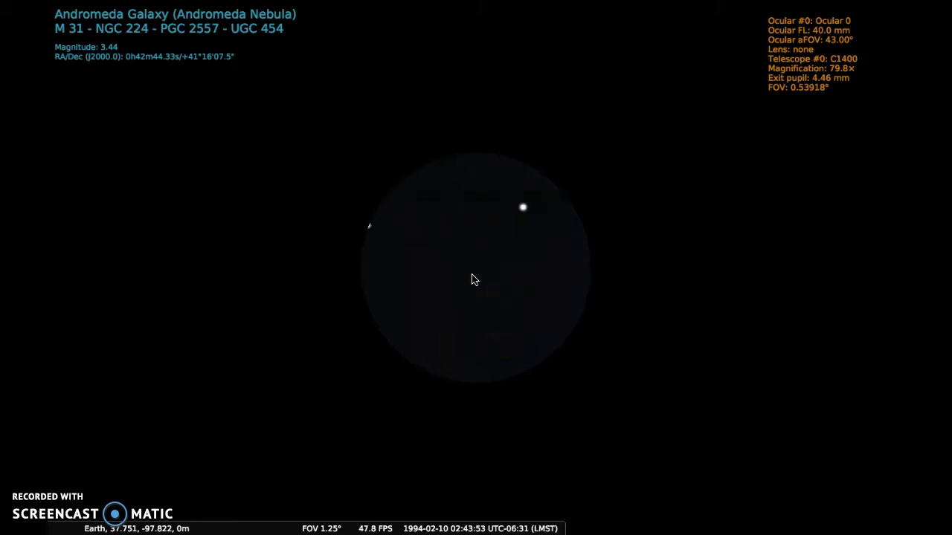
key("space")
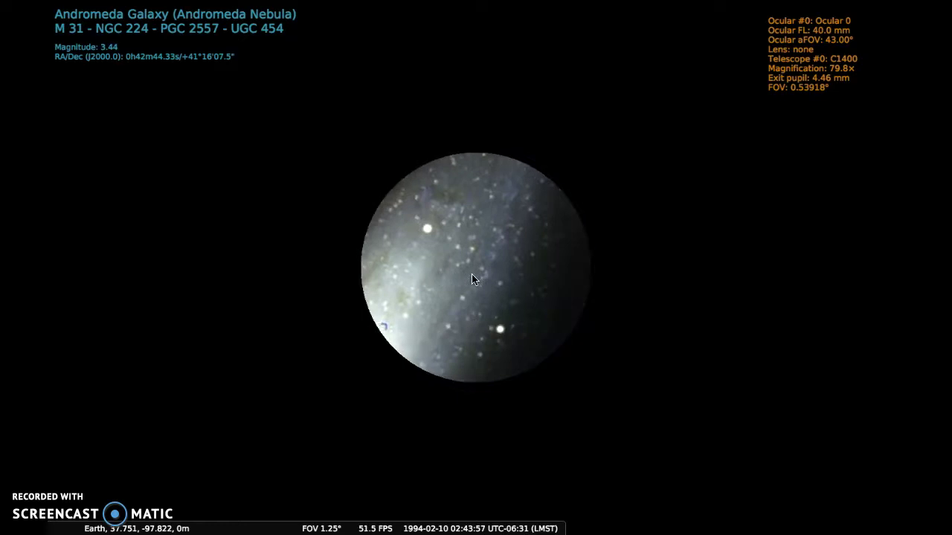
Turn off the ocular view and return to the 60° view around the Andromeda Galaxy.
mouse_move(413, 312)
left_mouse_down()
mouse_move(365, 522)
mouse_move(399, 531)
left_mouse_up()
mouse_move(399, 531)
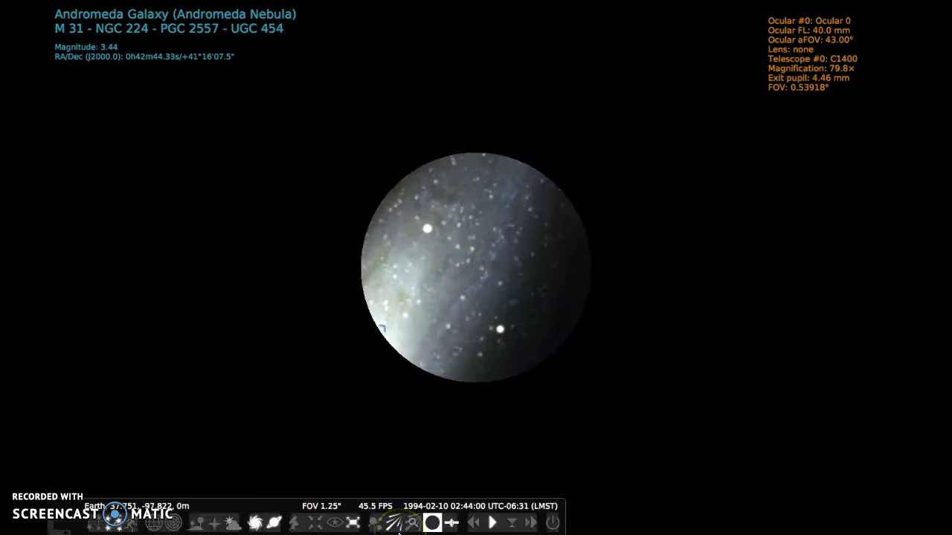
left_click(431, 523)
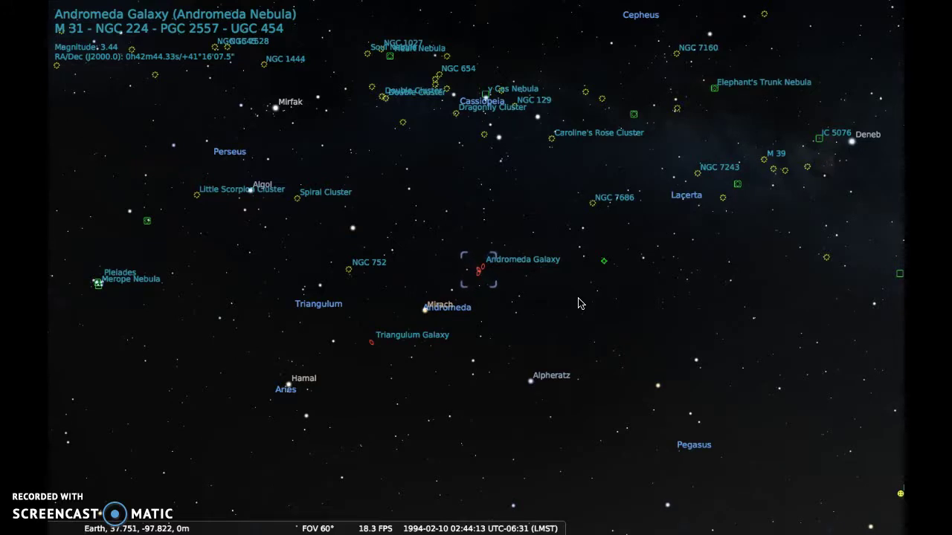
Show the equatorial grid and the ground, and bring Polaris above the northern horizon into view.
key("e")
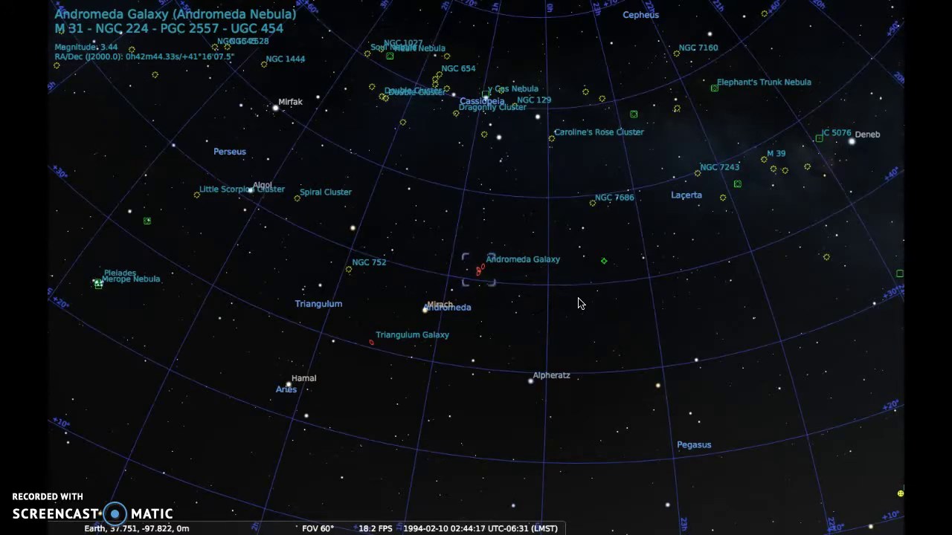
key("g")
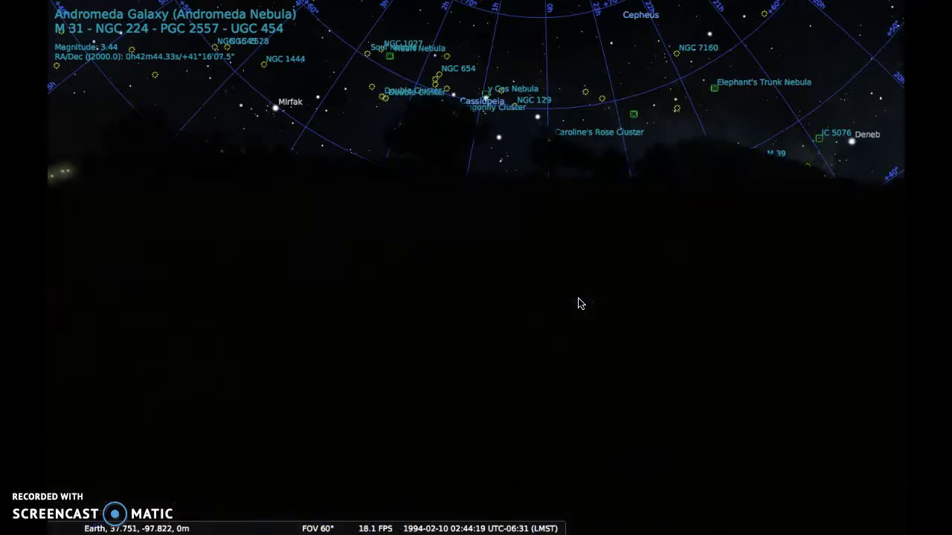
key("Up")
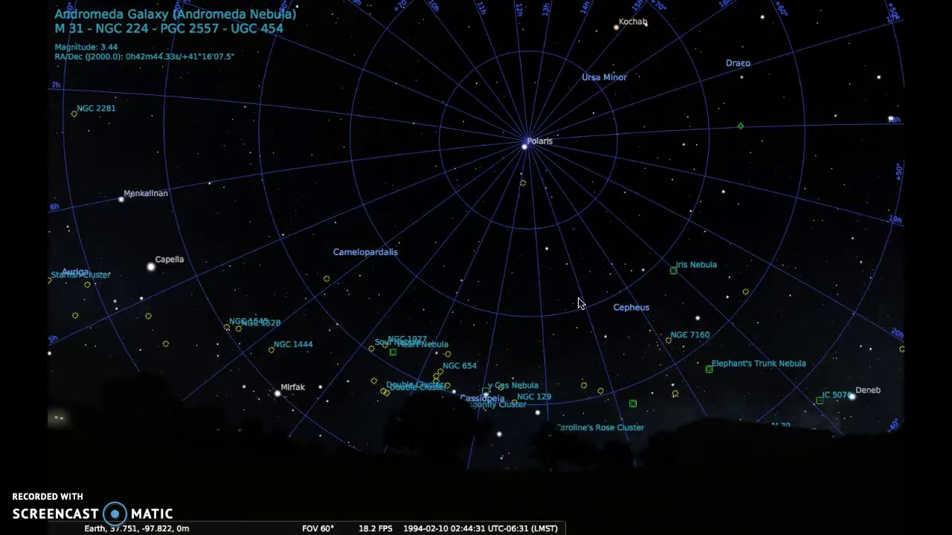
Select a faint star near the 6h, +60° crossing of the equatorial grid and zoom in on it.
left_click(586, 274)
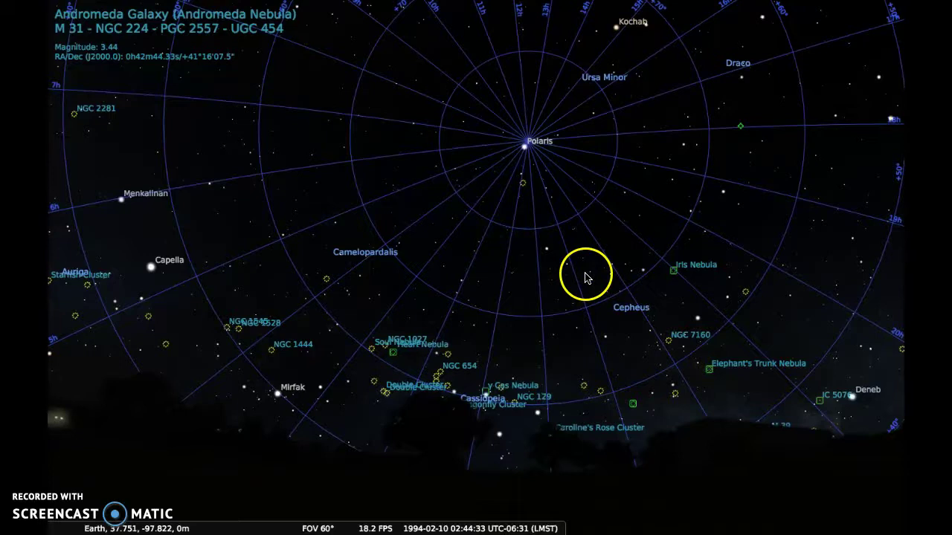
left_click(641, 77)
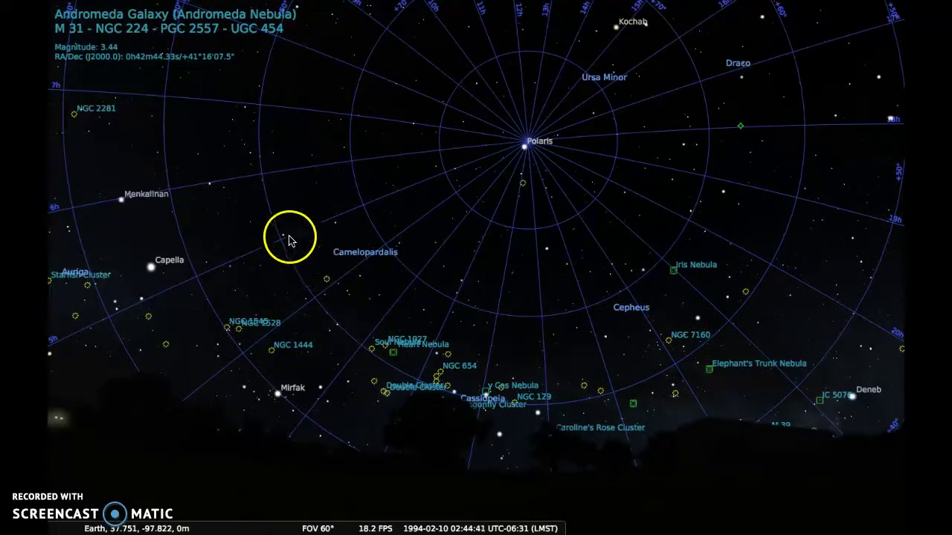
left_click(261, 180)
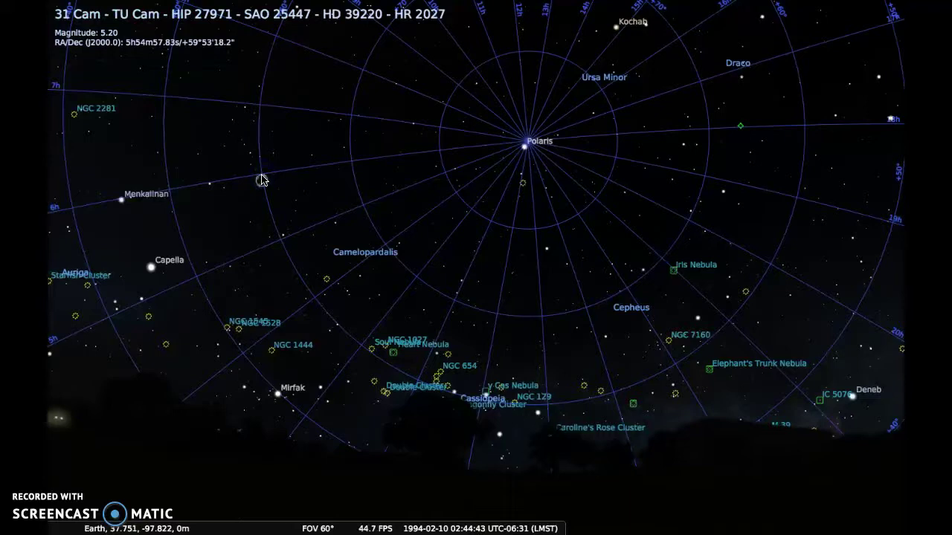
left_click(261, 175)
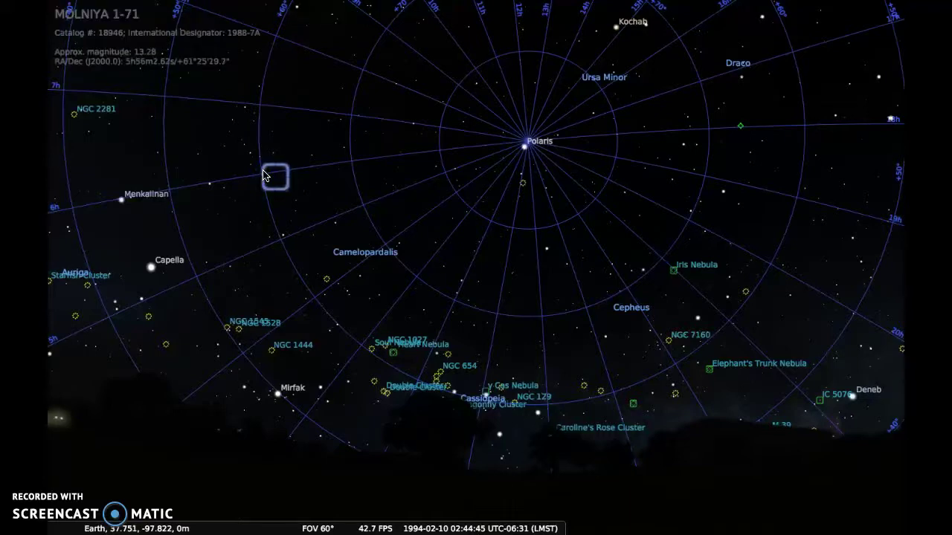
scroll(262, 174, "up", 2)
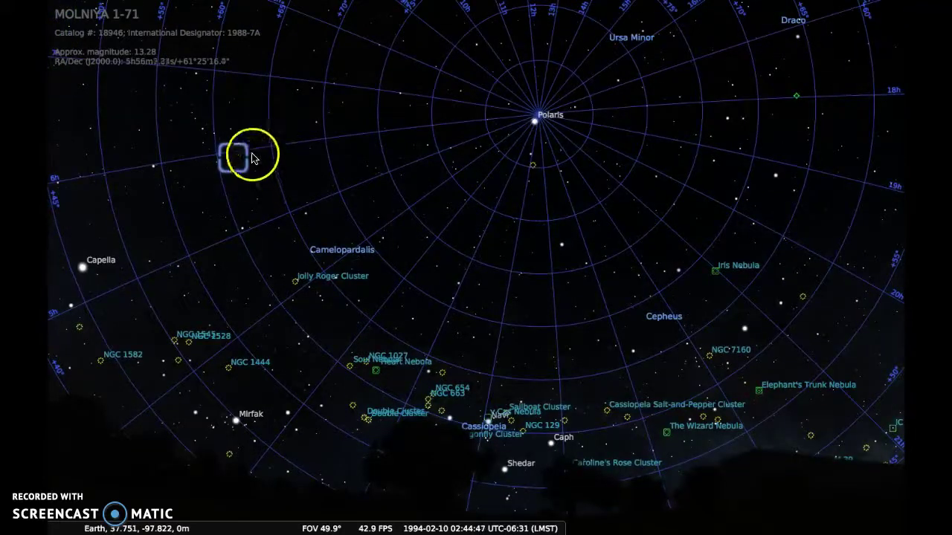
key("slash")
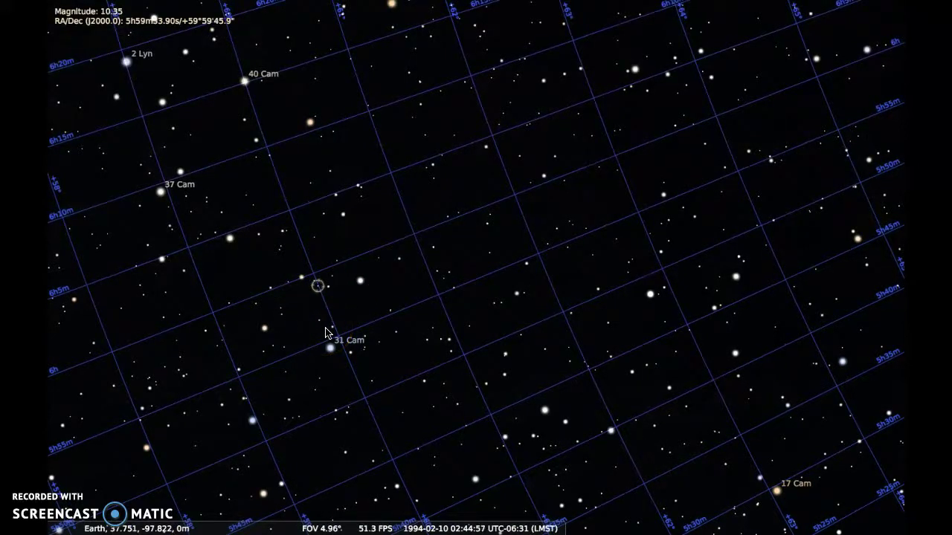
key("backslash")
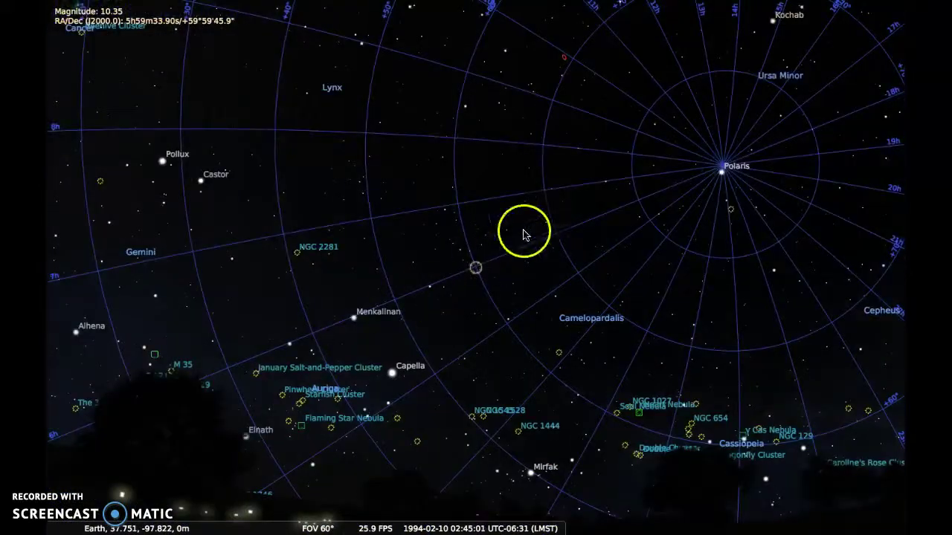
left_click_drag(690, 149, 673, 158)
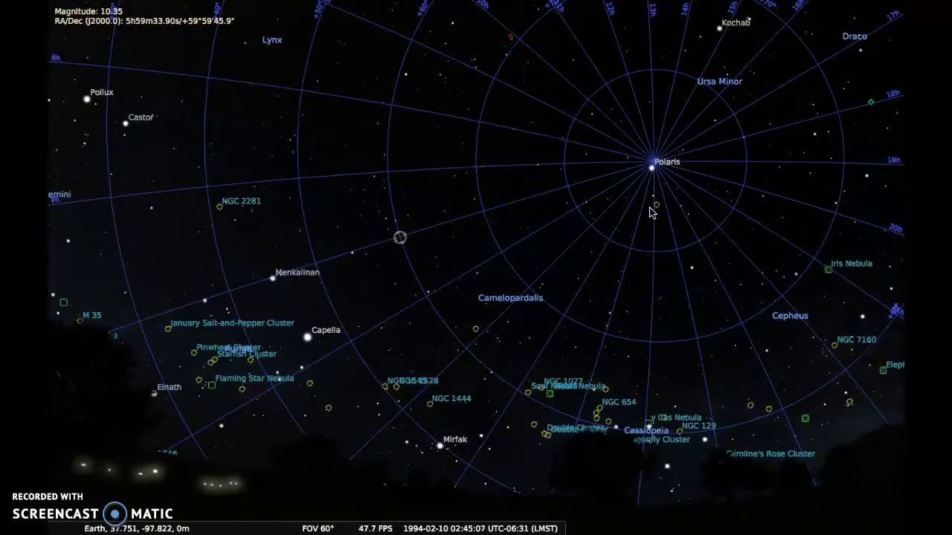
key("l")
key("l")
key("l")
key("l")
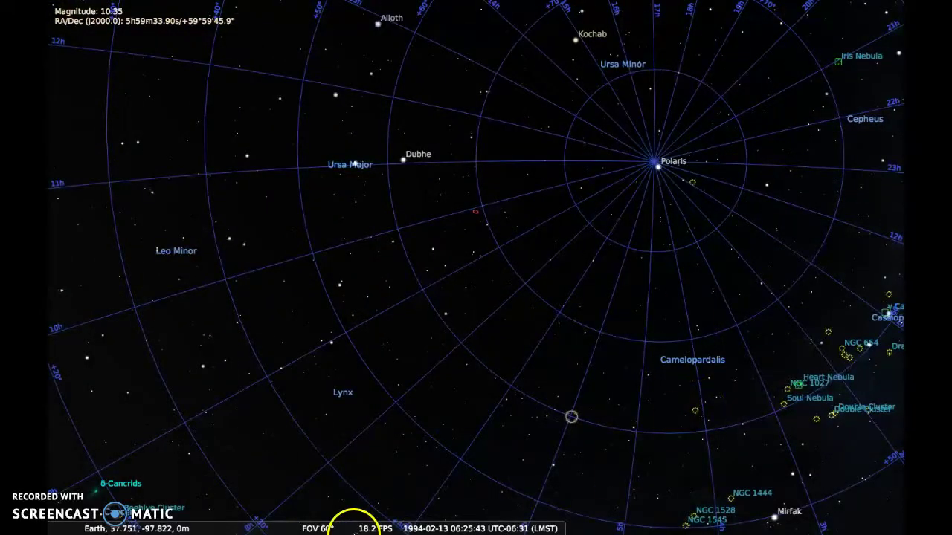
Demonstrate the red night mode by turning it on and off twice, ending with normal colours.
mouse_move(230, 513)
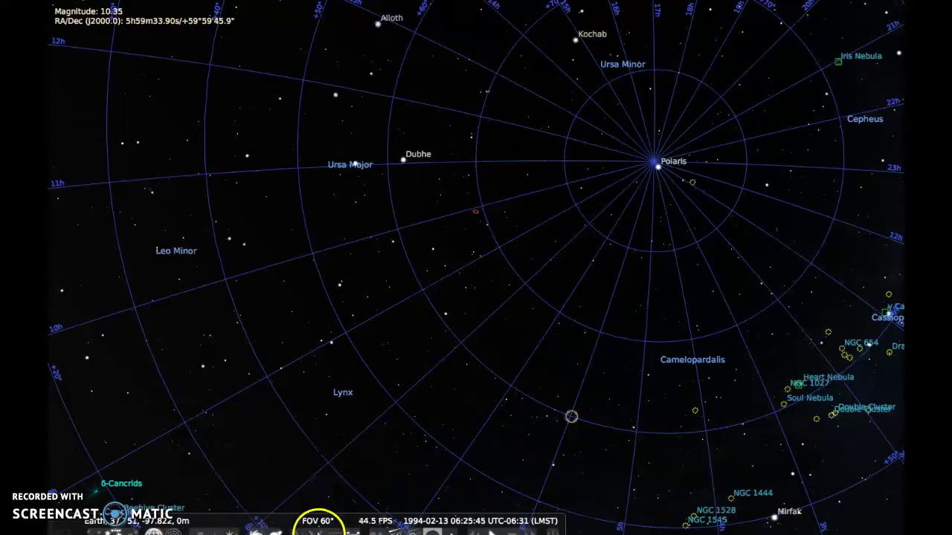
mouse_move(315, 514)
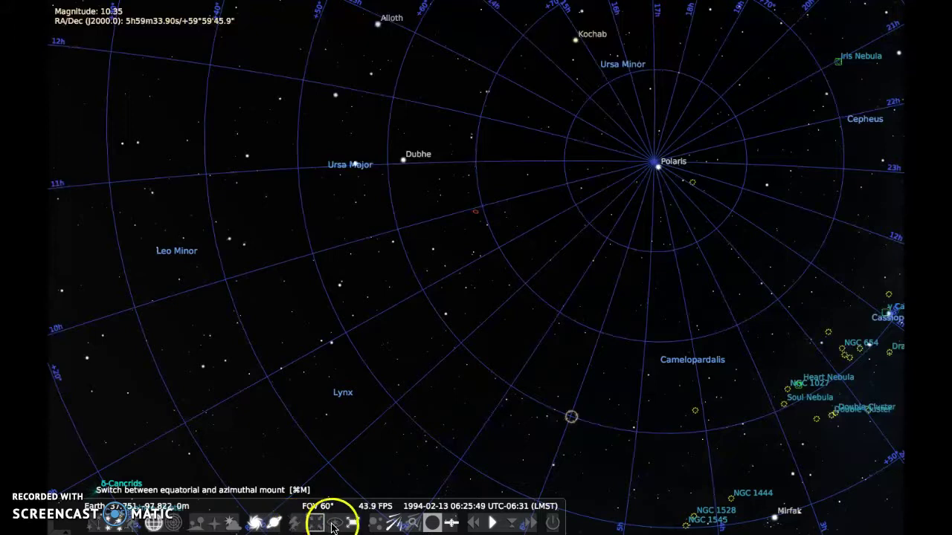
left_click(336, 527)
left_click(335, 527)
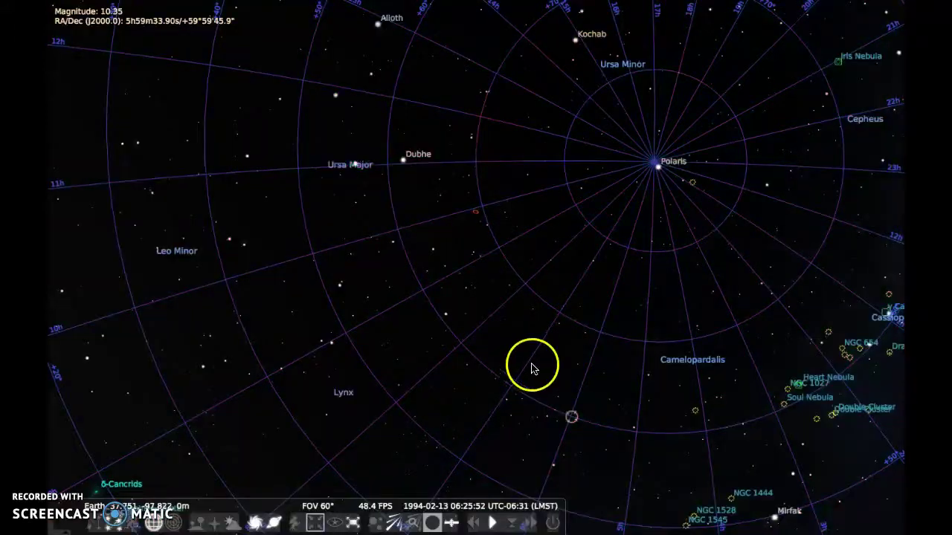
left_click(335, 526)
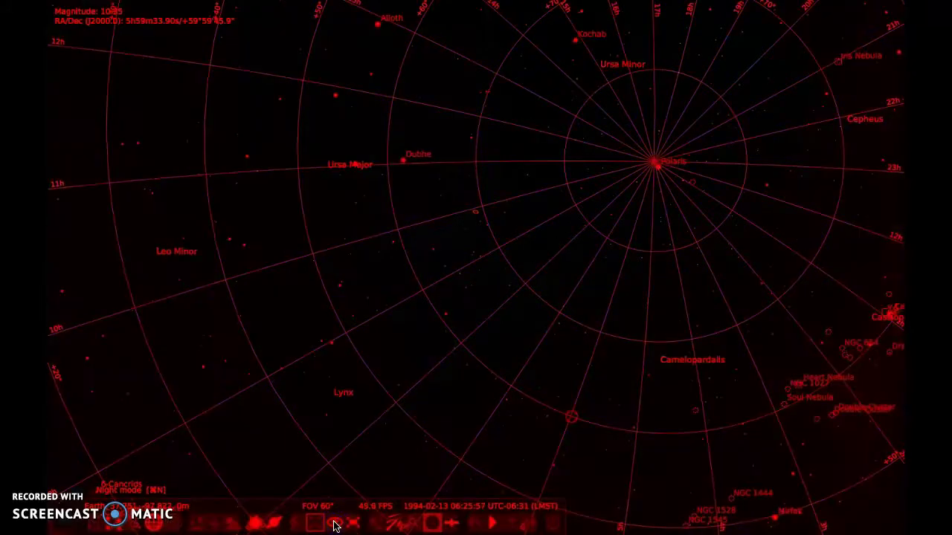
left_click(335, 526)
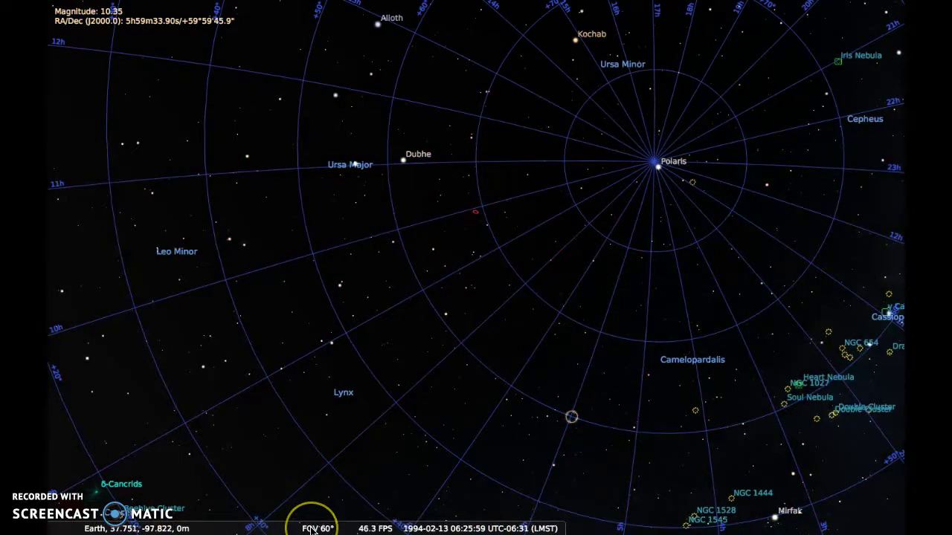
mouse_move(312, 529)
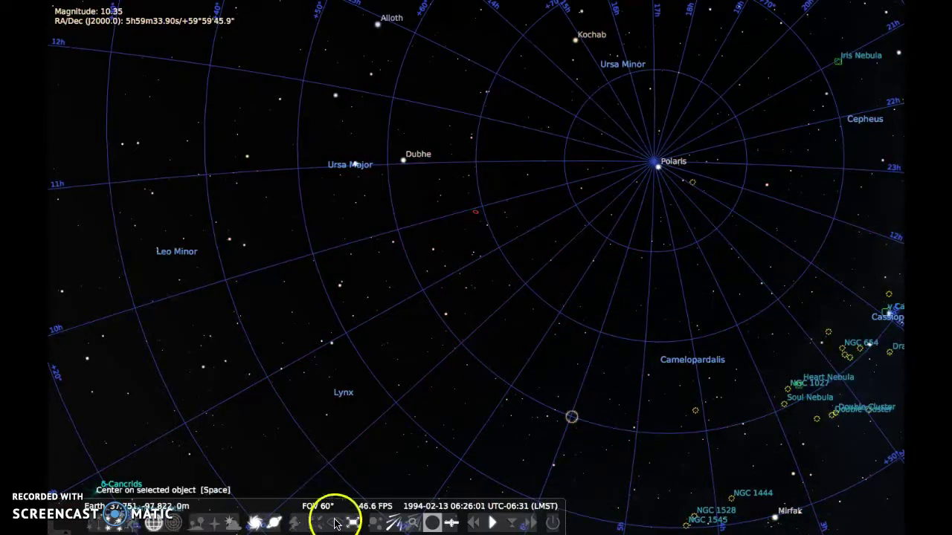
left_click(336, 526)
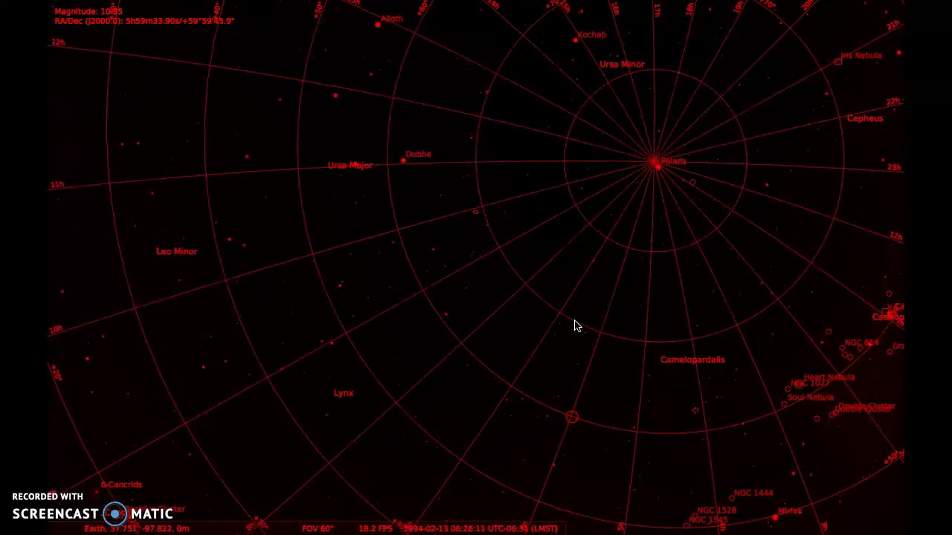
mouse_move(331, 531)
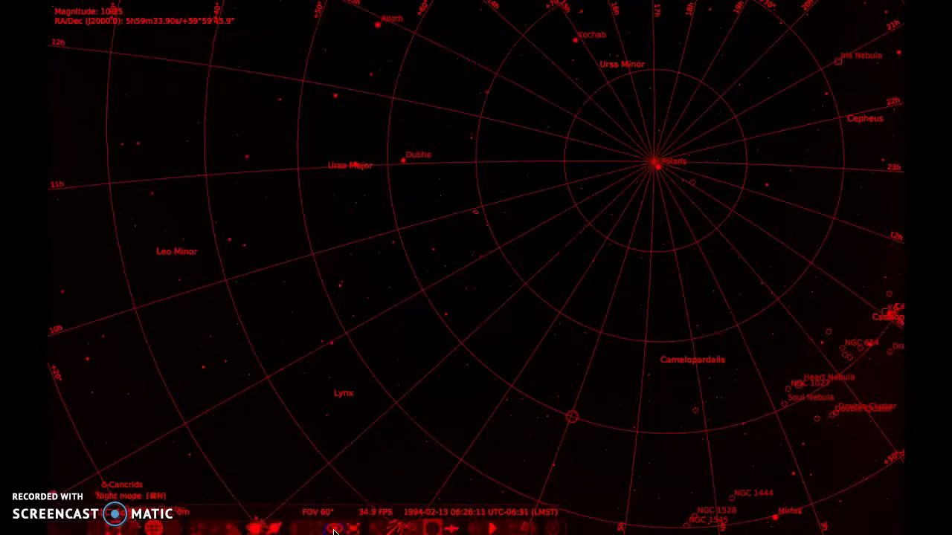
left_click(333, 530)
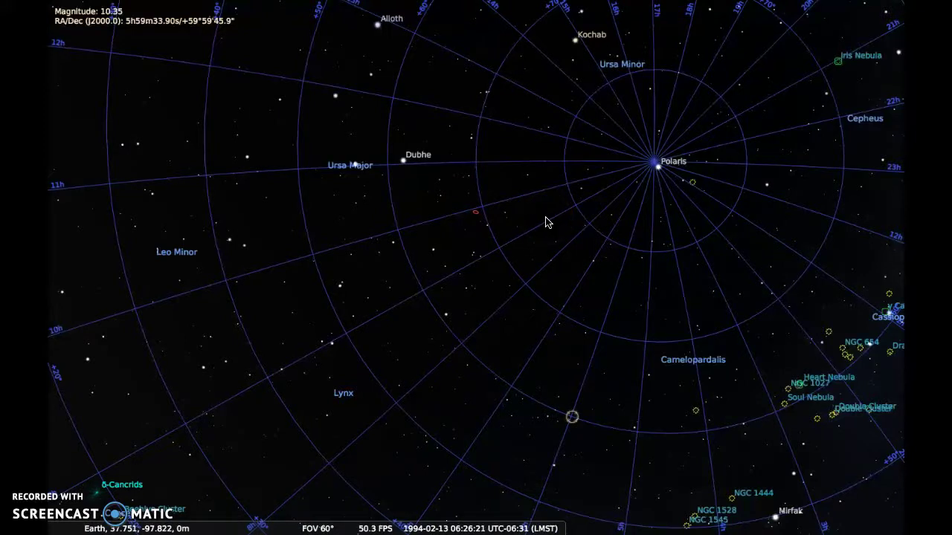
Change the observing location's planet from Earth to Europa and close the location settings.
key("F6")
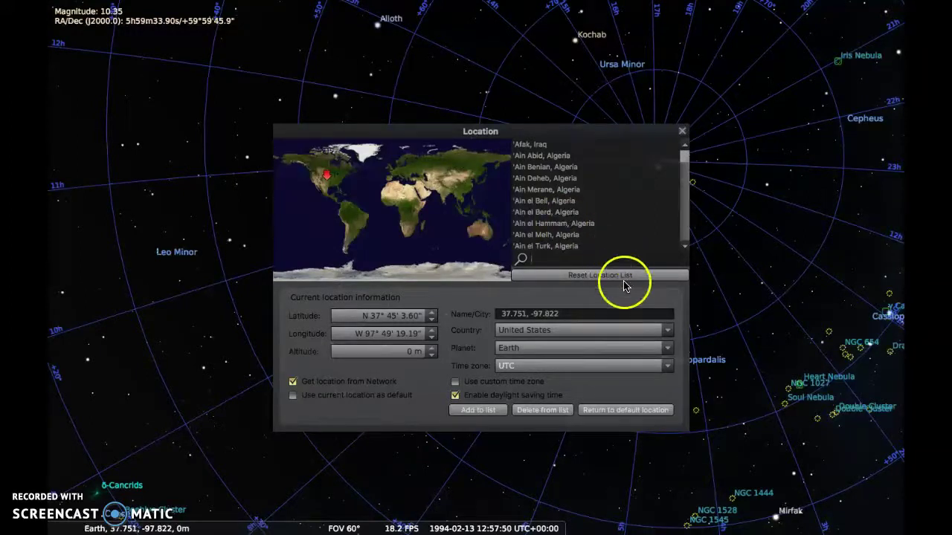
left_click(667, 349)
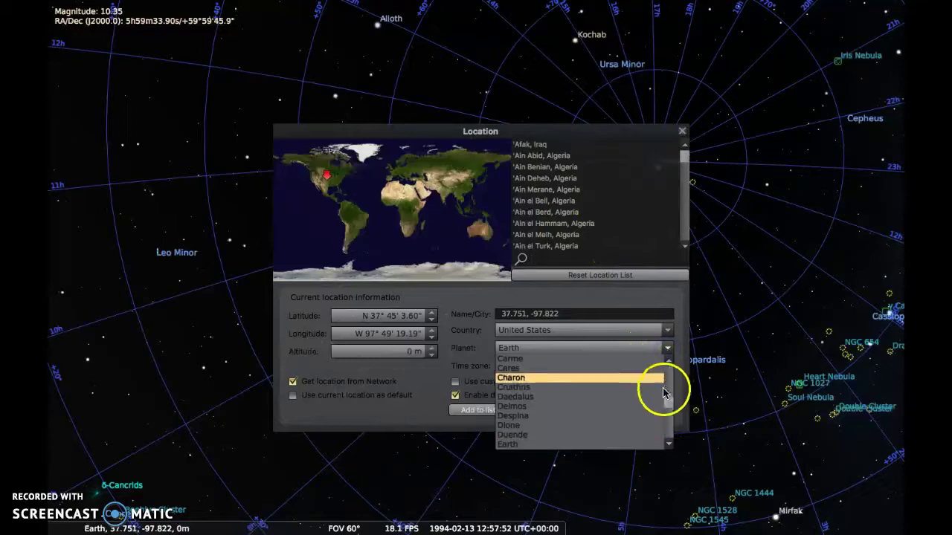
scroll(668, 408, "down", 3)
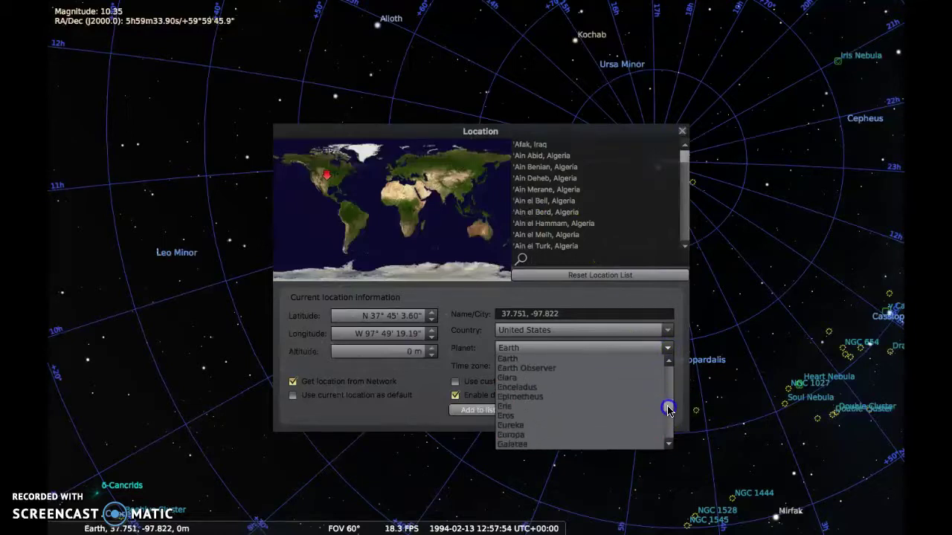
left_click_drag(667, 407, 658, 437)
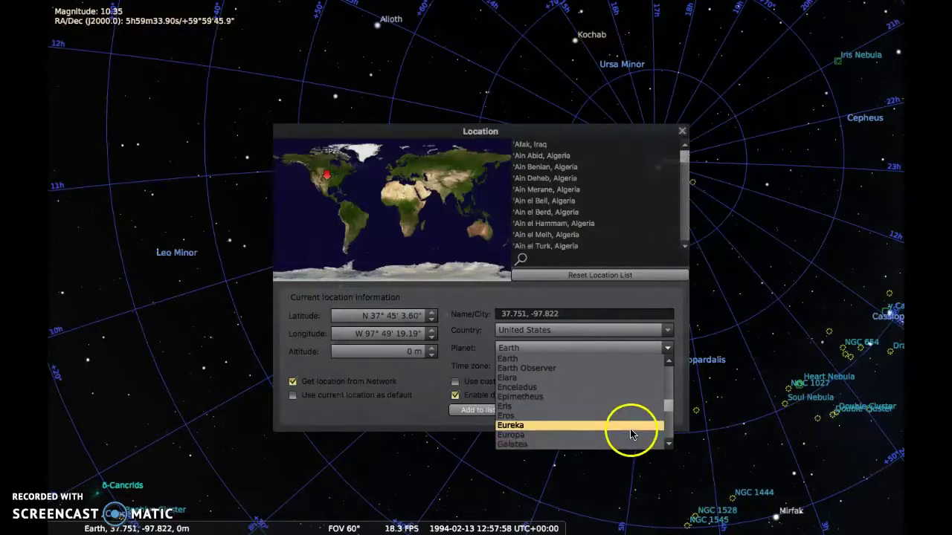
left_click(631, 434)
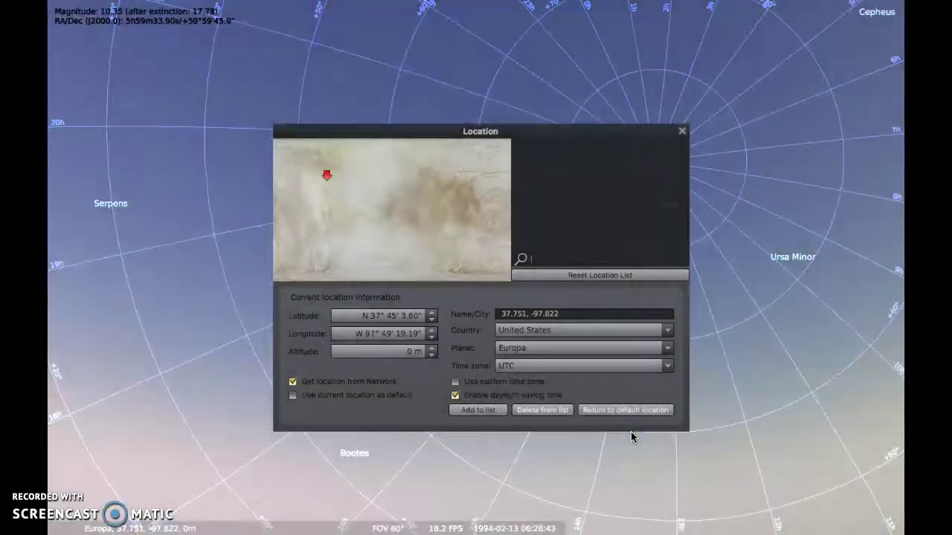
left_click(682, 131)
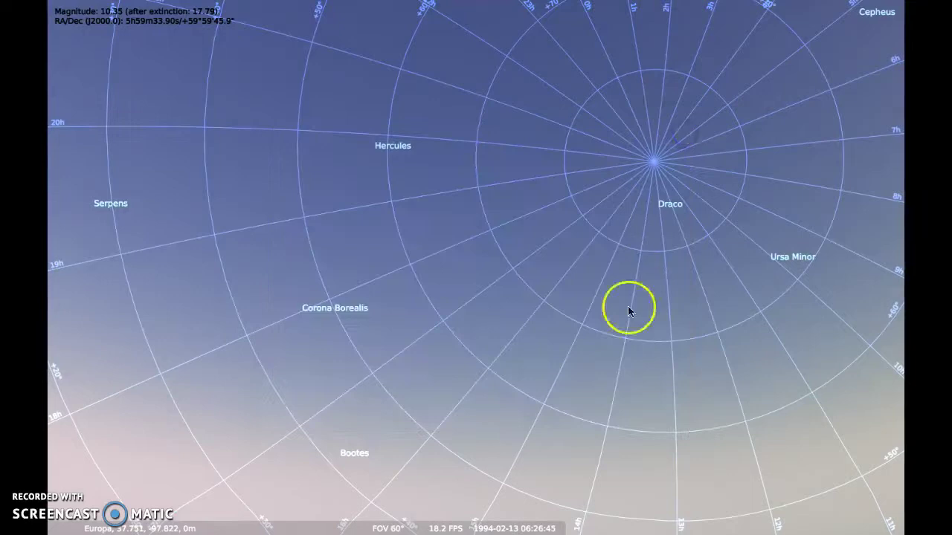
Hide the atmosphere and the equatorial grid, and bring Jupiter's large disc in Europa's sky into view.
key("Down")
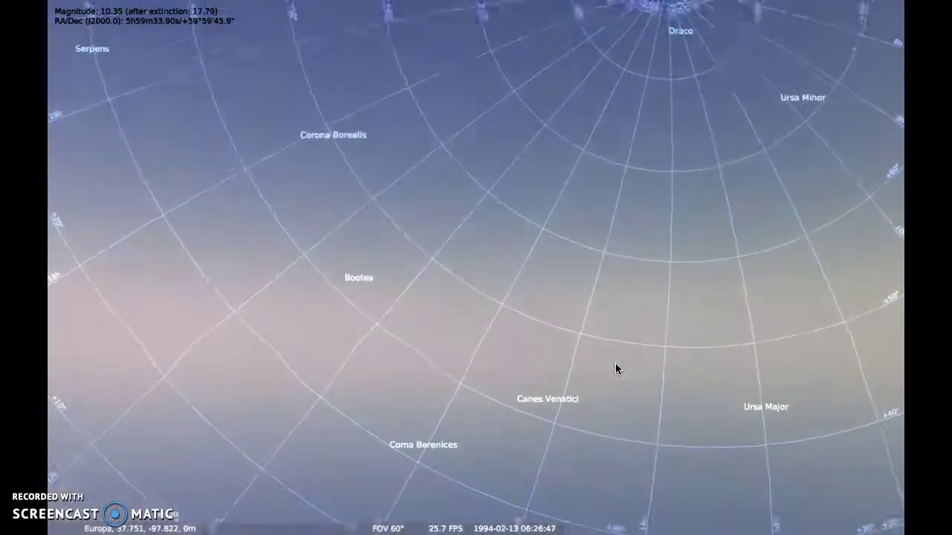
key("a")
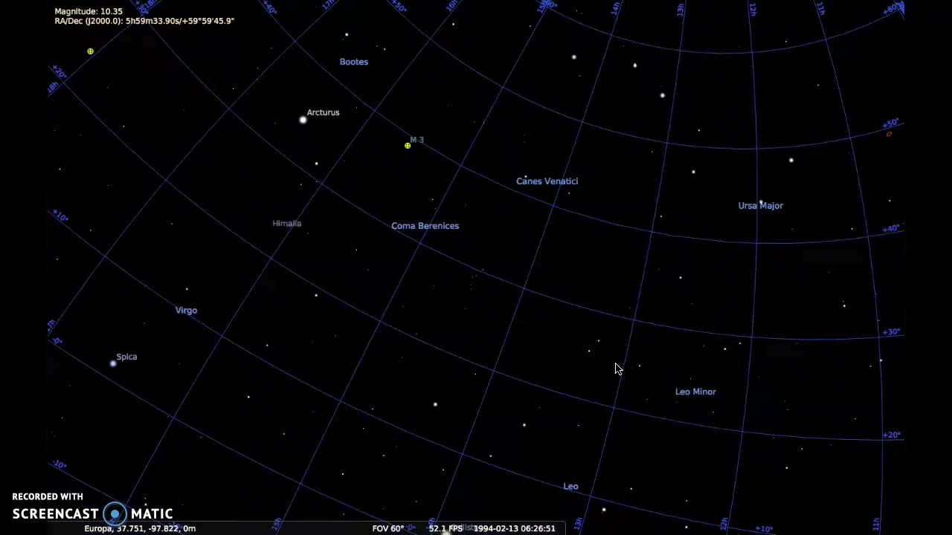
key("e")
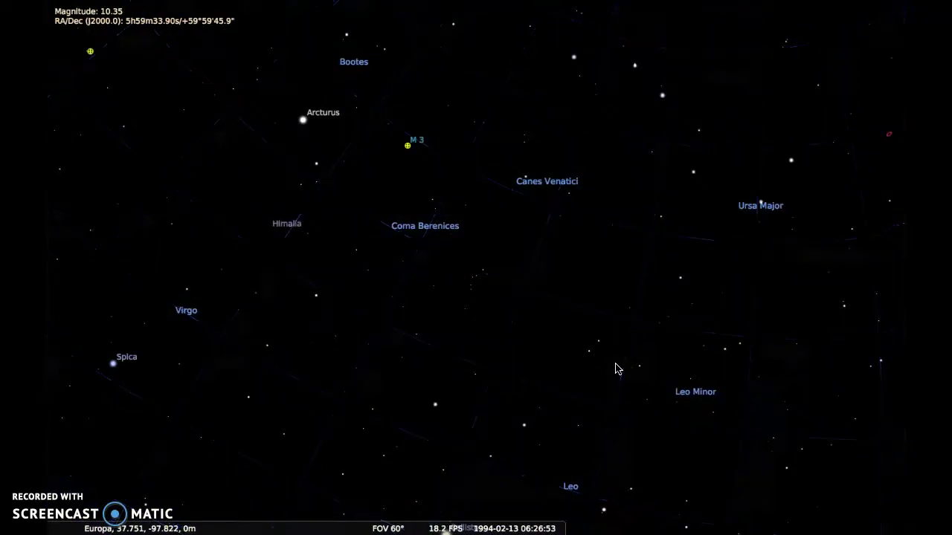
key("Right")
key("Right")
key("Down")
key("Right")
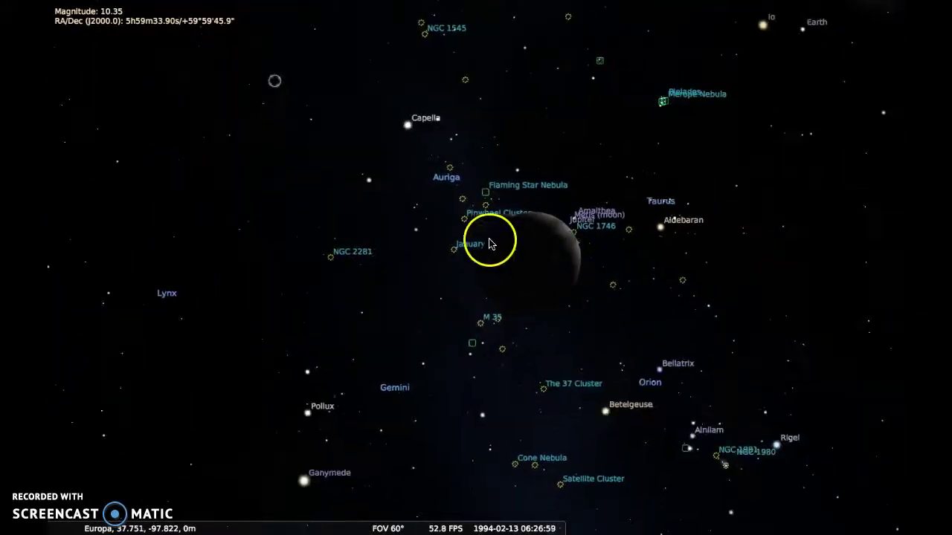
left_click(519, 280)
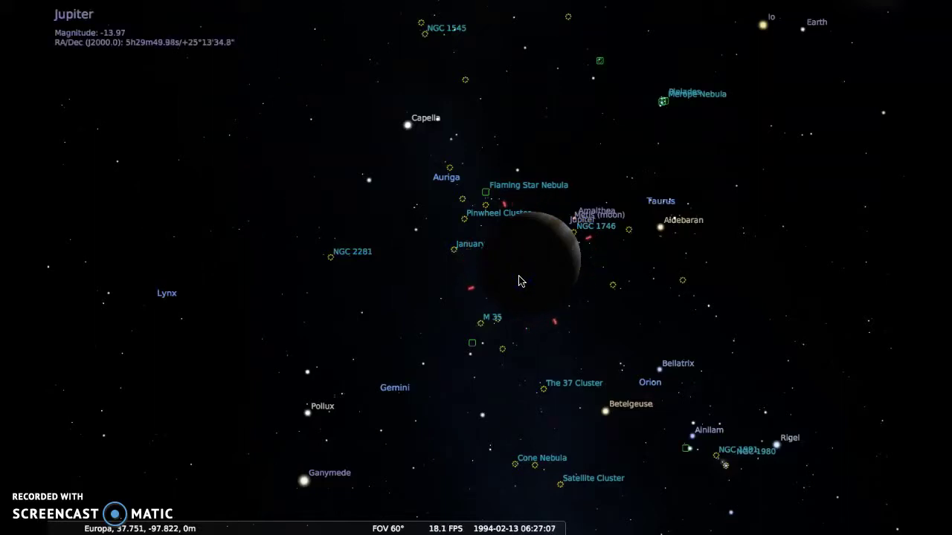
key("l")
key("l")
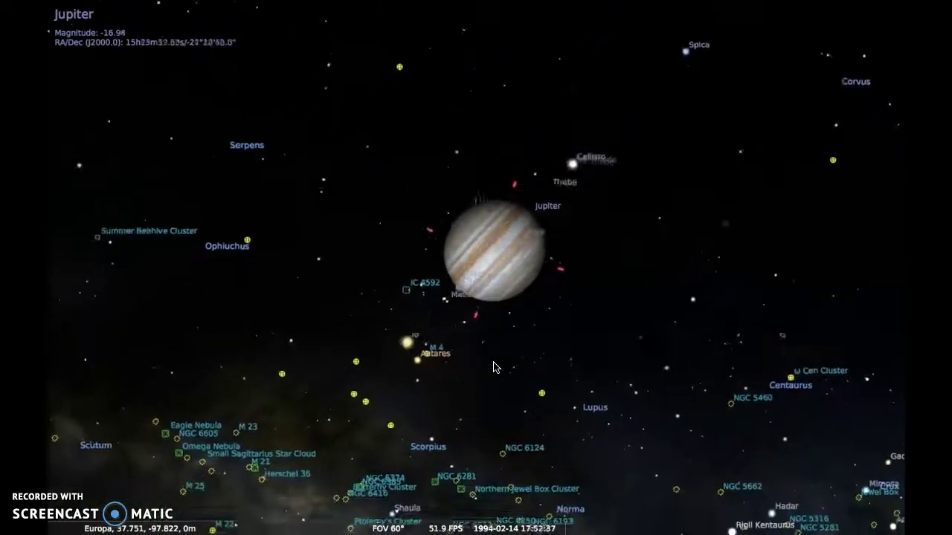
key("l")
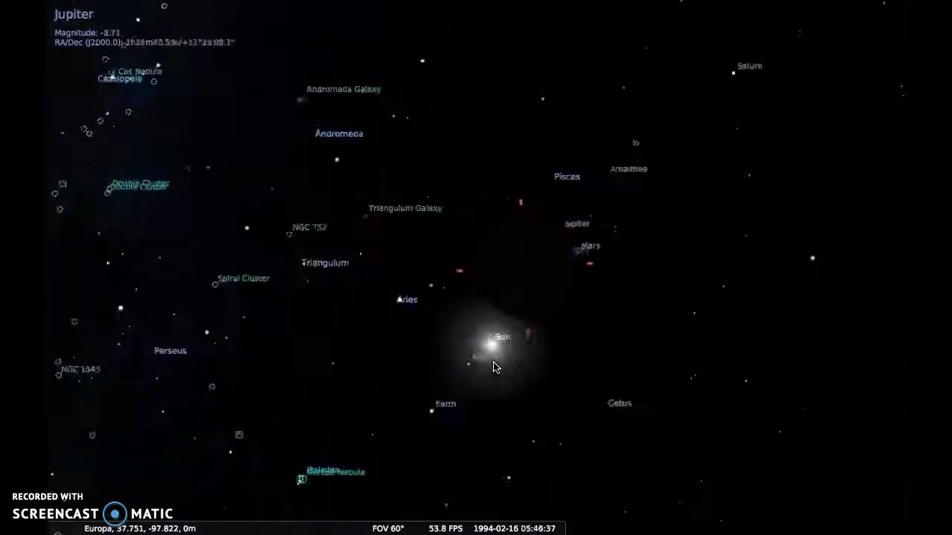
key("l")
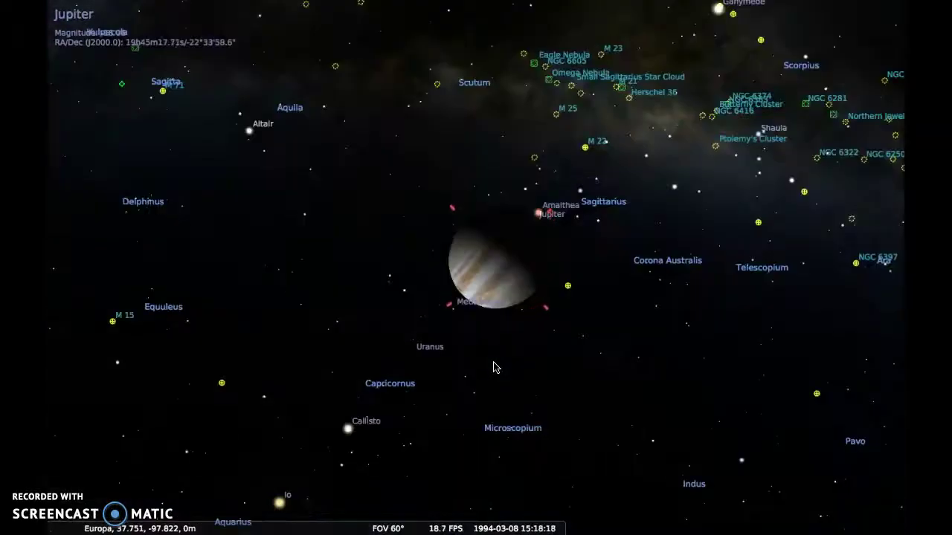
key("l")
key("l")
key("l")
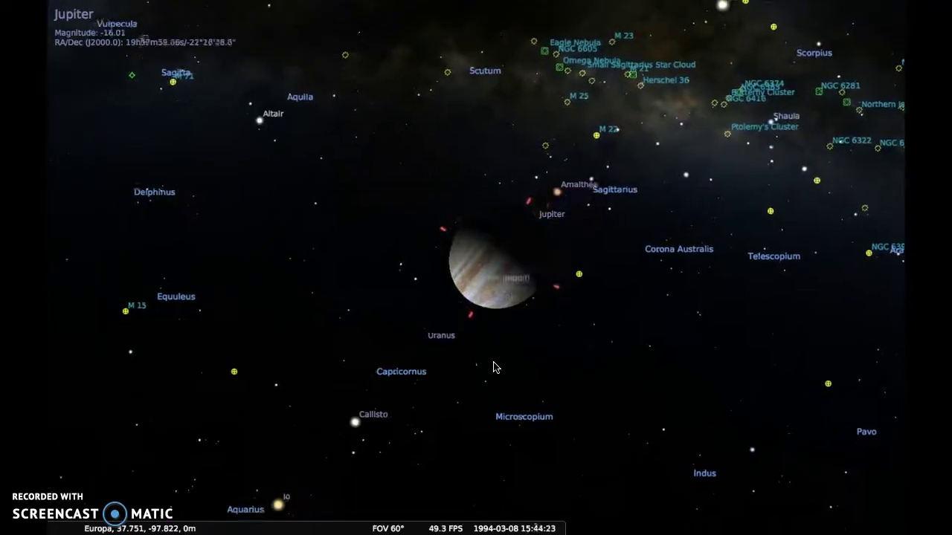
key("l")
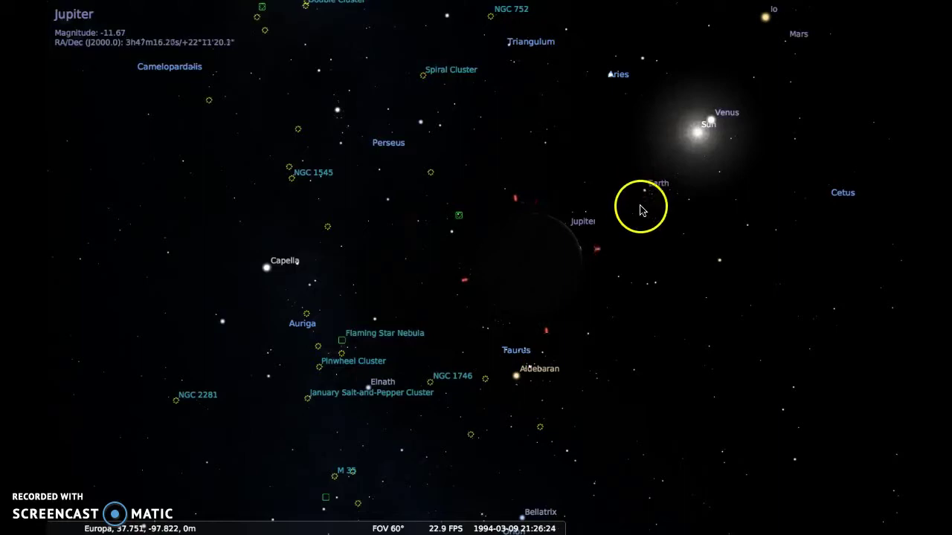
Select Earth as seen from Europa and bring it to the middle of the sky view.
left_click(650, 193)
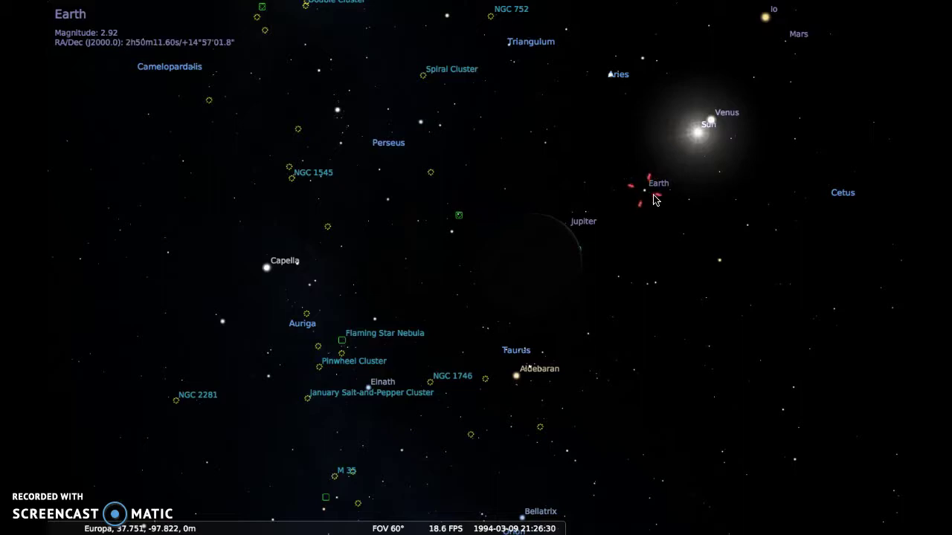
scroll(654, 199, "up", 2)
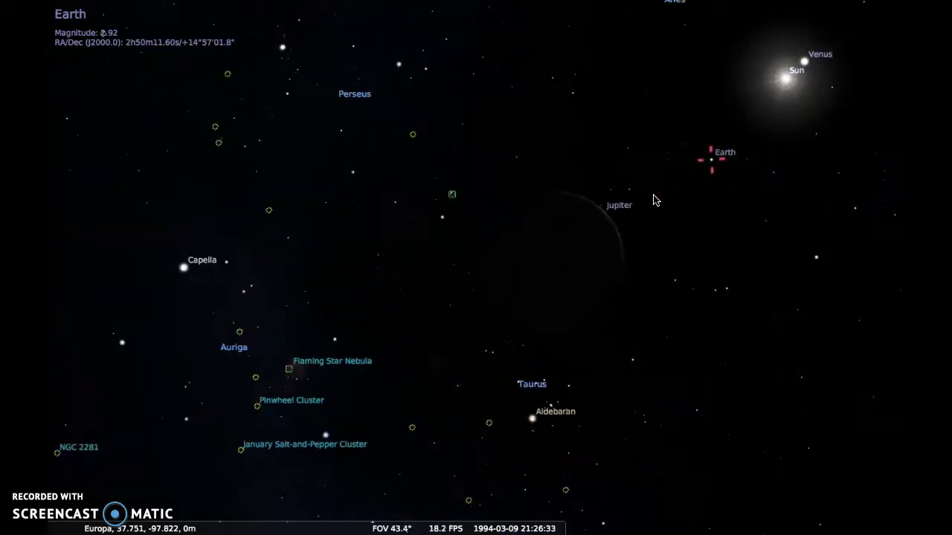
left_click(710, 165)
left_click_drag(589, 213, 479, 272)
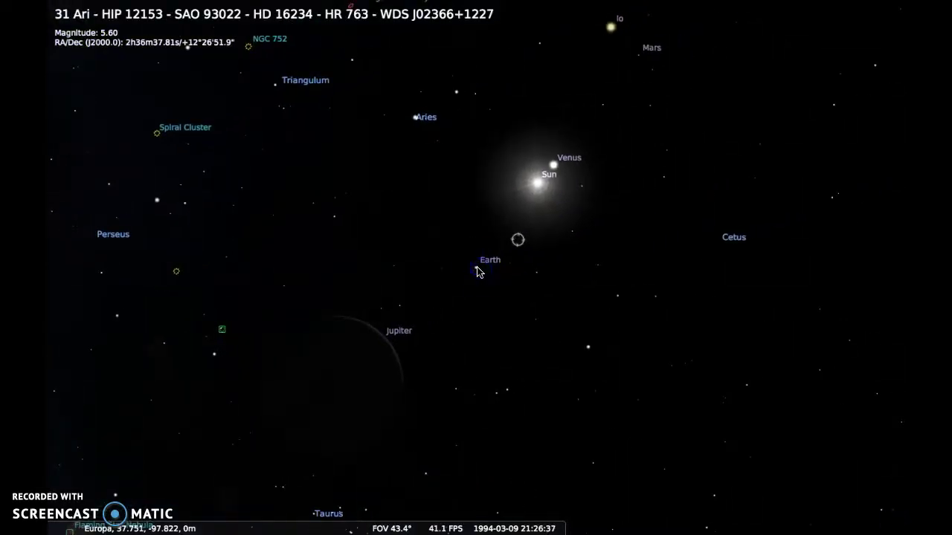
left_click(476, 271)
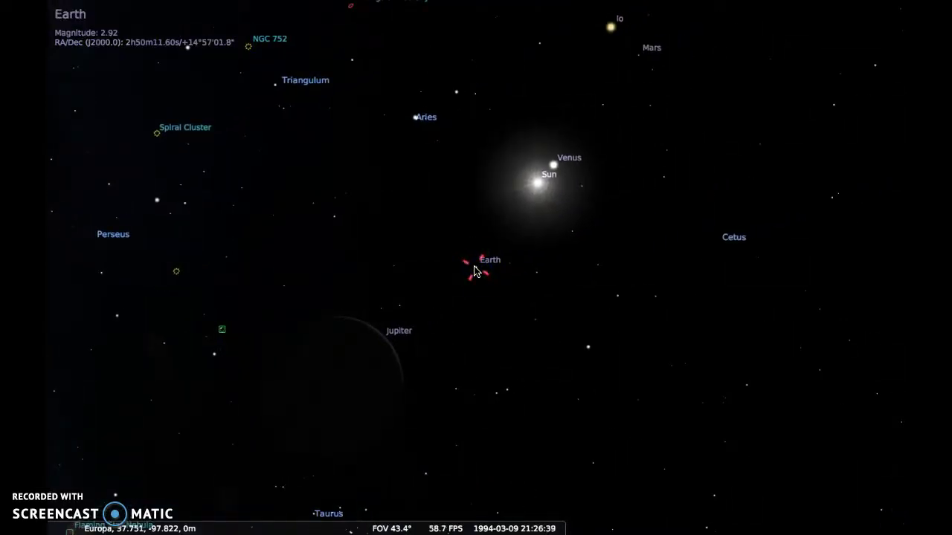
Zoom in on Earth past its Moon until its partly lit disc can be examined at about a 0.005° field of view.
scroll(476, 271, "up", 6)
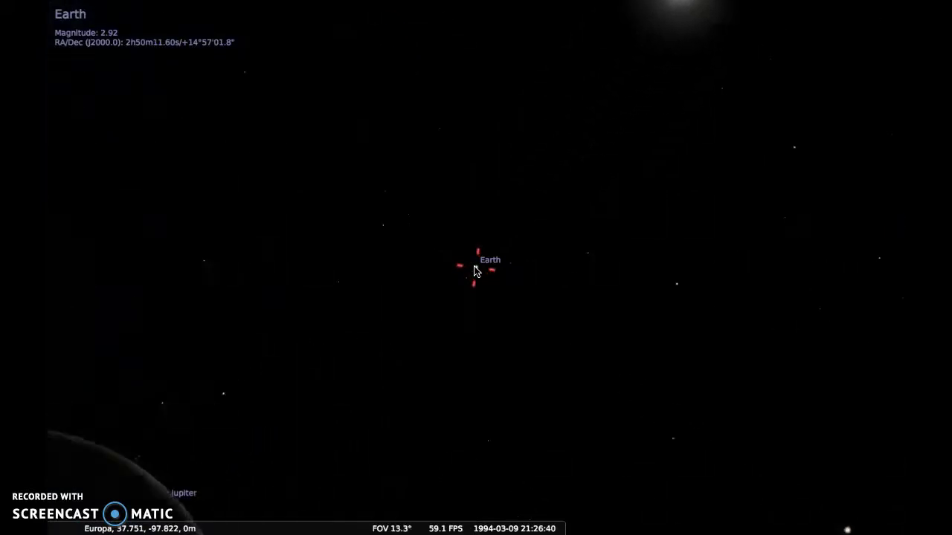
left_click(544, 304)
scroll(544, 304, "up", 4)
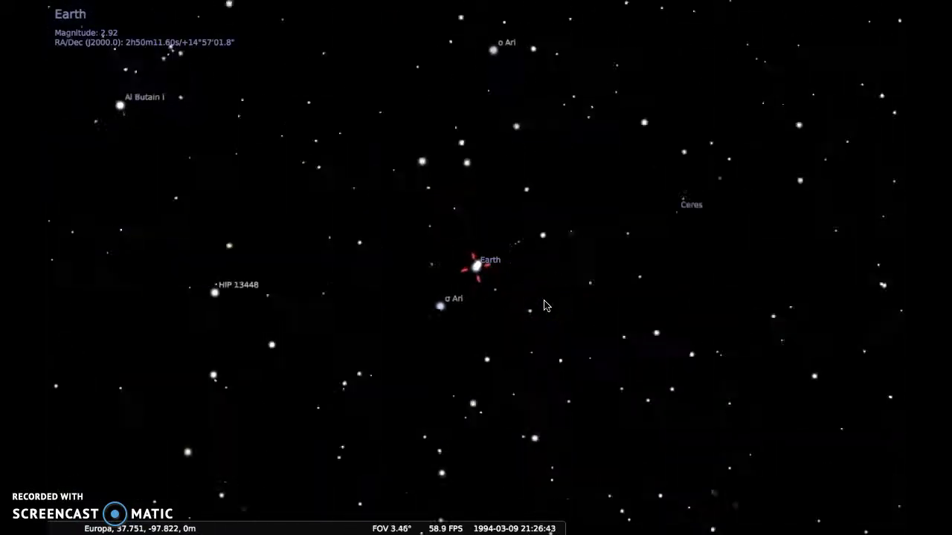
scroll(544, 305, "up", 4)
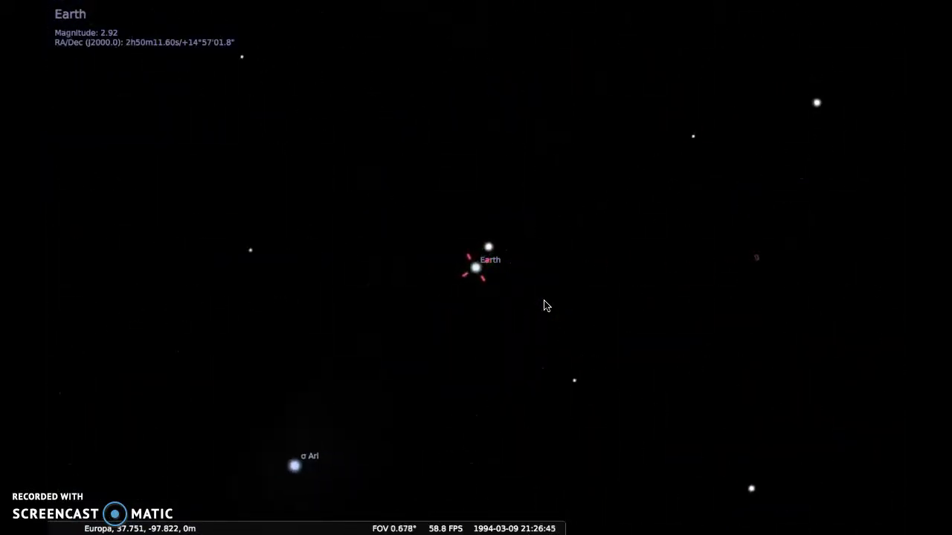
scroll(545, 305, "up", 4)
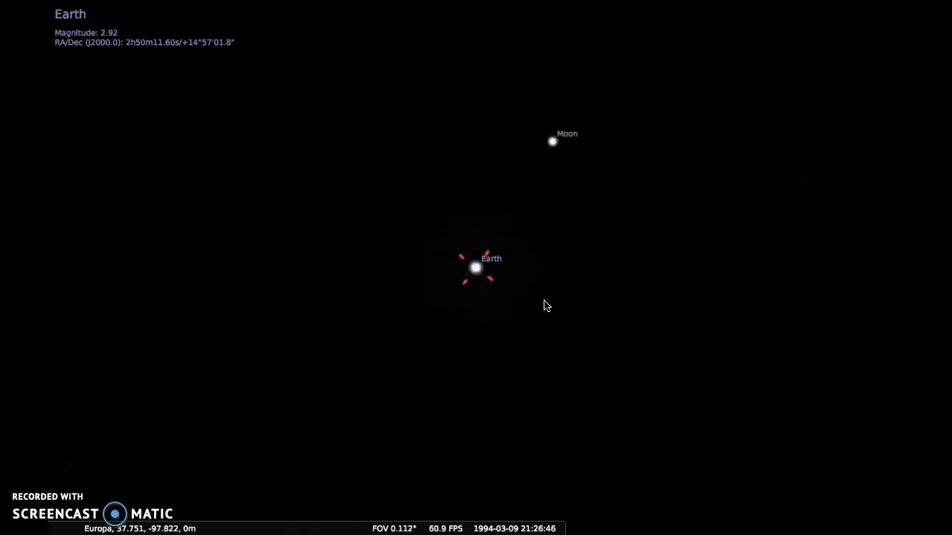
scroll(545, 305, "up", 1)
scroll(545, 305, "up", 4)
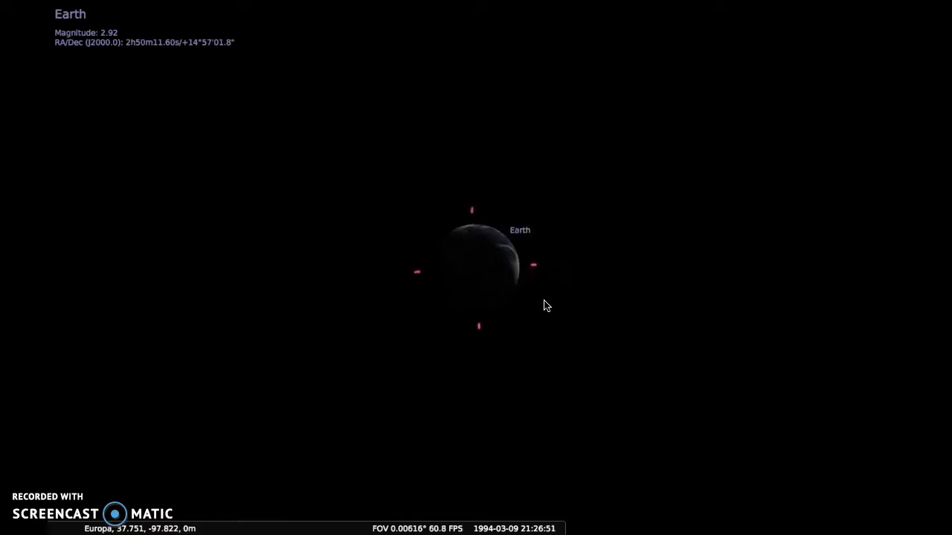
scroll(545, 306, "up", 1)
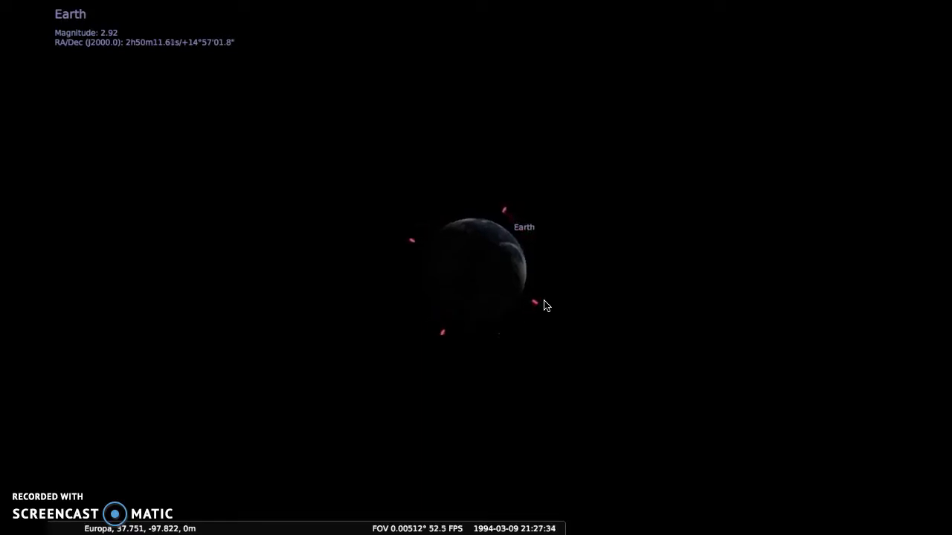
Run time forward at increased speed with Earth magnified, then return to a 60° field of view.
left_click(469, 327)
left_click(376, 388)
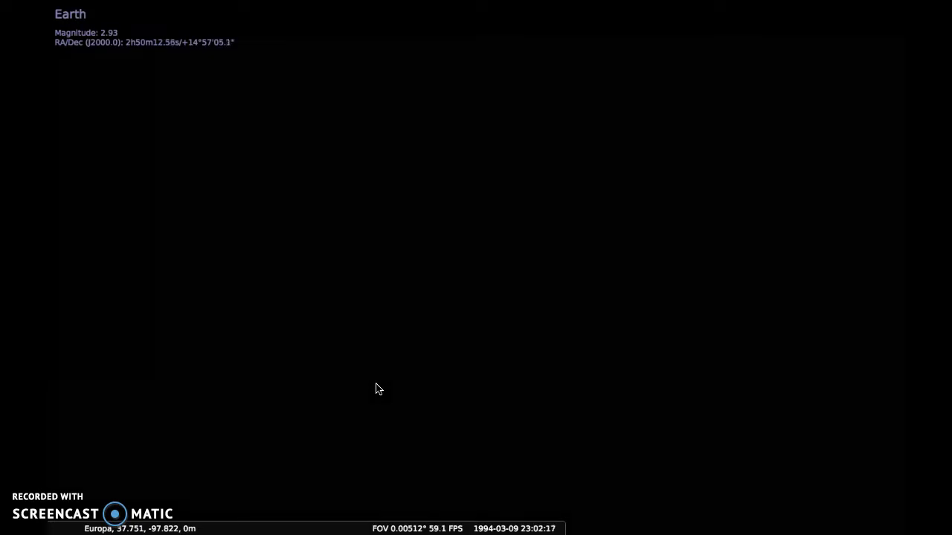
mouse_move(444, 290)
left_mouse_down()
mouse_move(454, 276)
mouse_move(531, 277)
left_mouse_up()
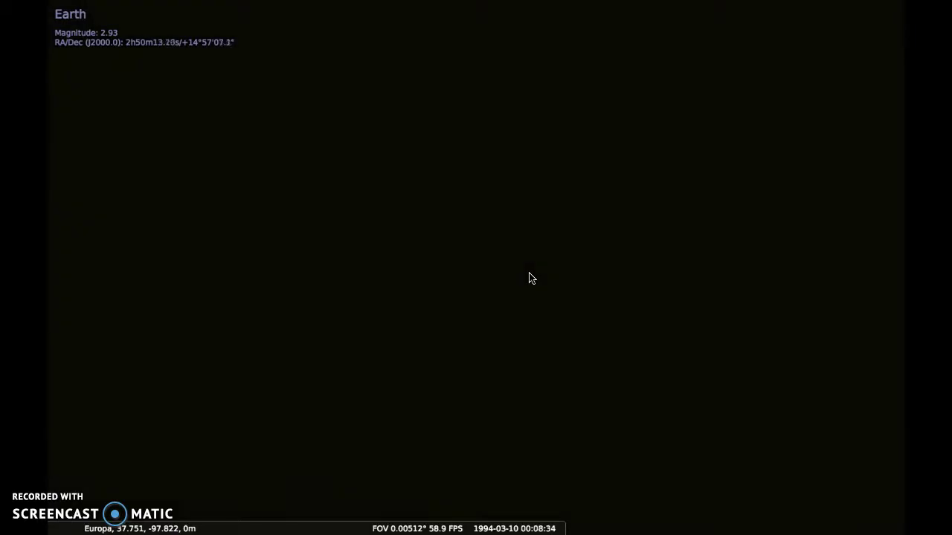
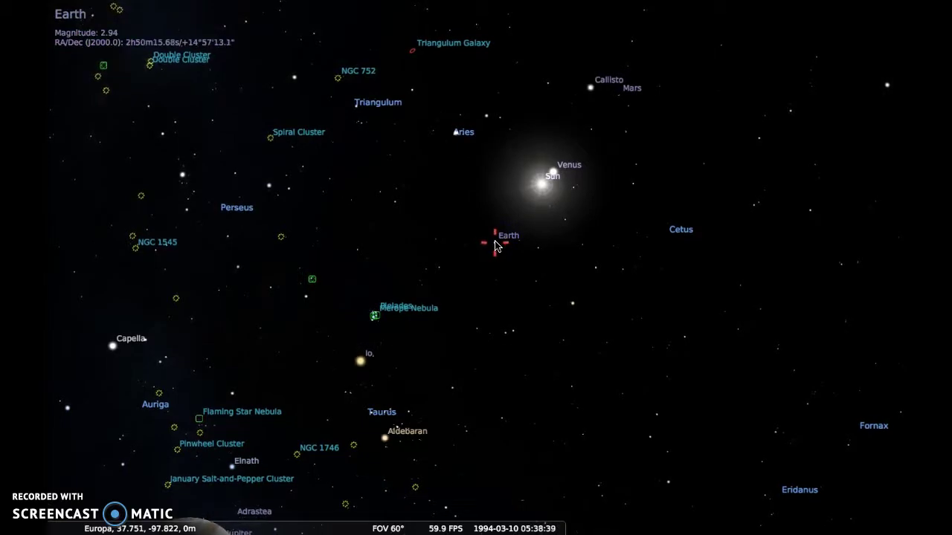
Select Ceres beside Earth, zoom in on it closely, and return to the 60° field of view.
left_click(496, 246)
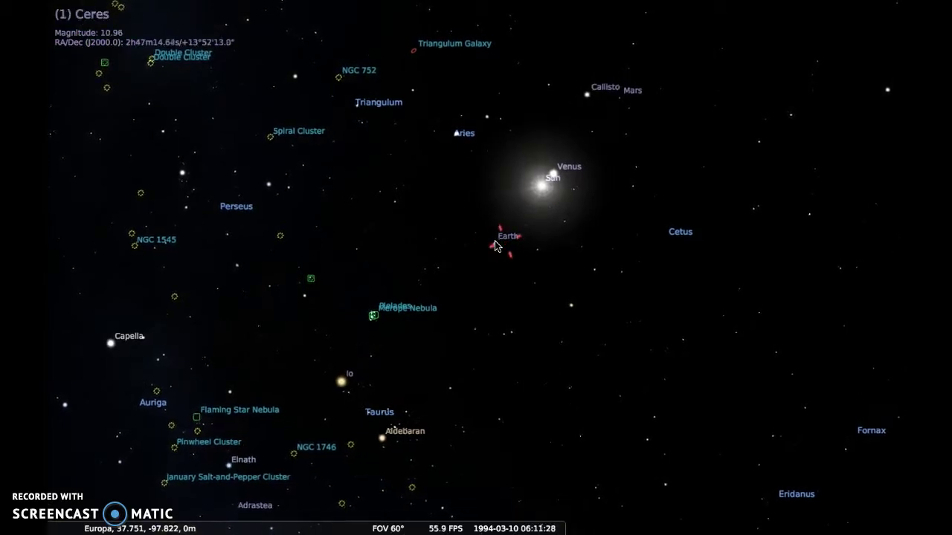
key("slash")
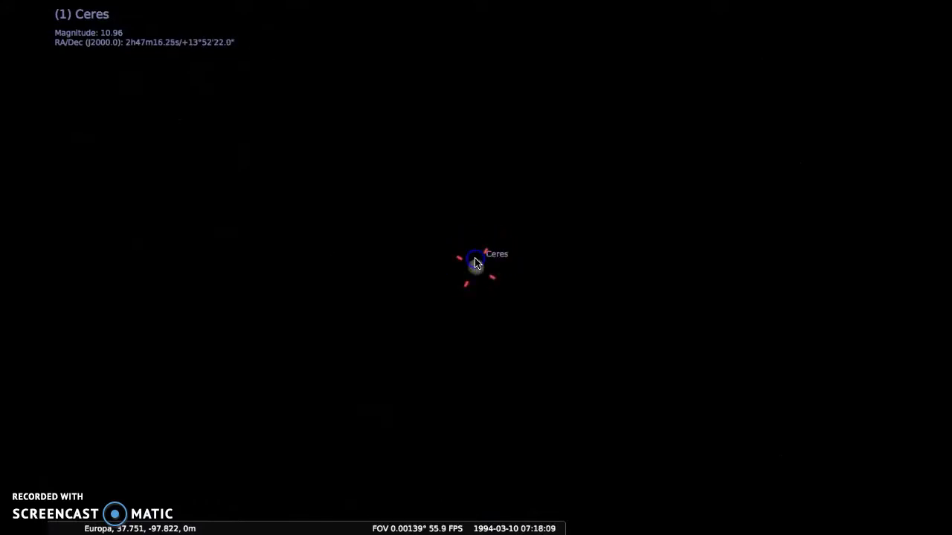
left_click(469, 273)
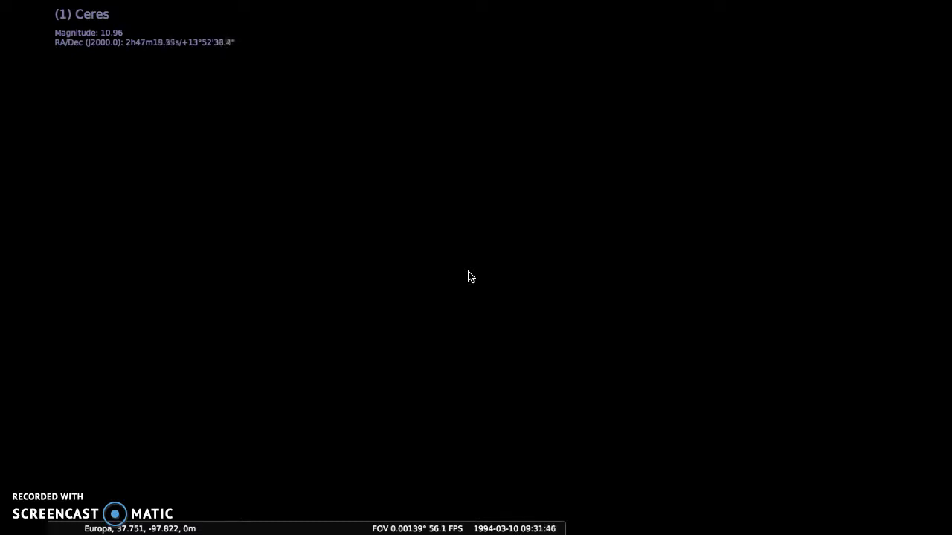
key("backslash")
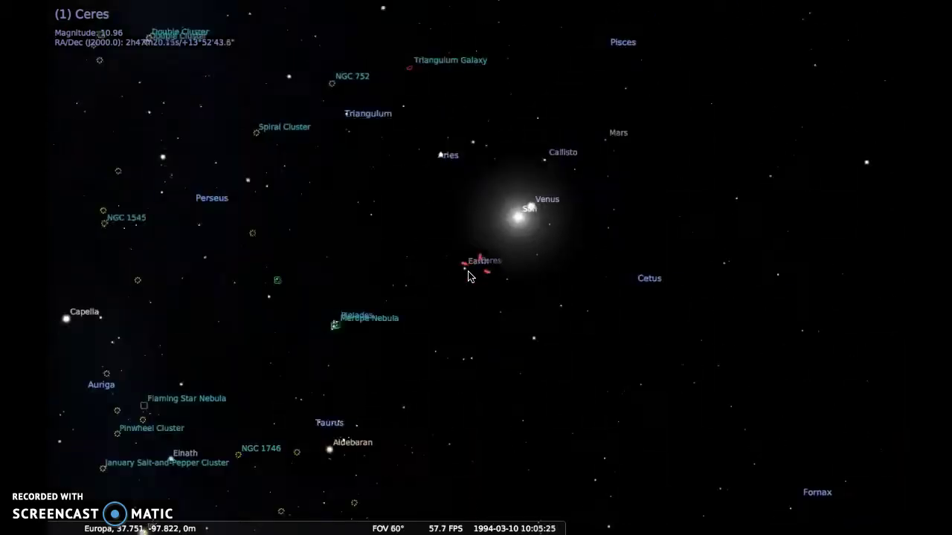
left_click(476, 278)
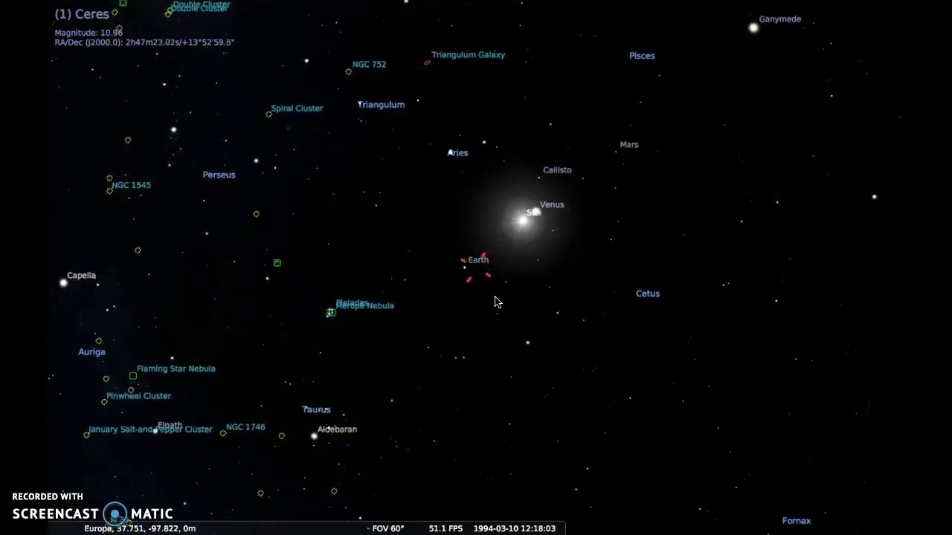
In the Starlore view settings, switch the sky culture to Inuit and show the constellation lines.
left_click(89, 197)
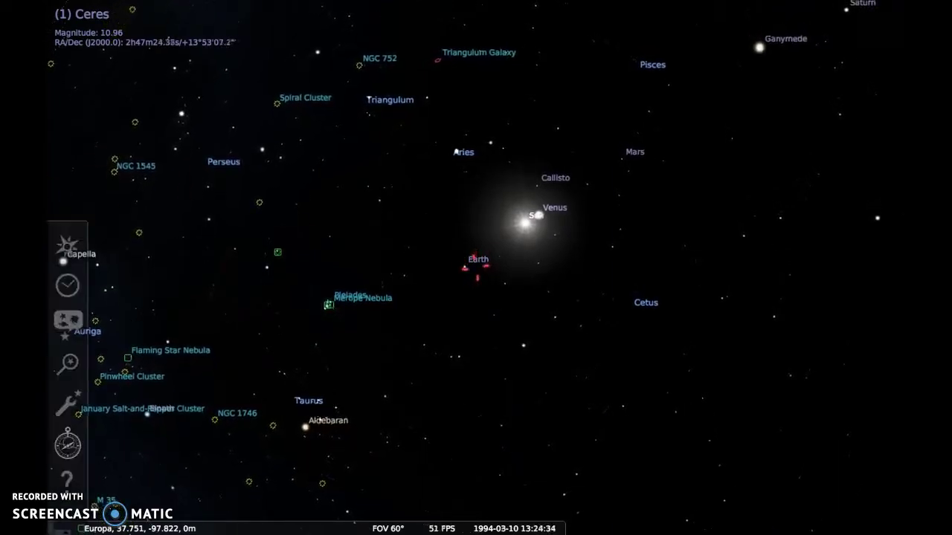
left_click(62, 320)
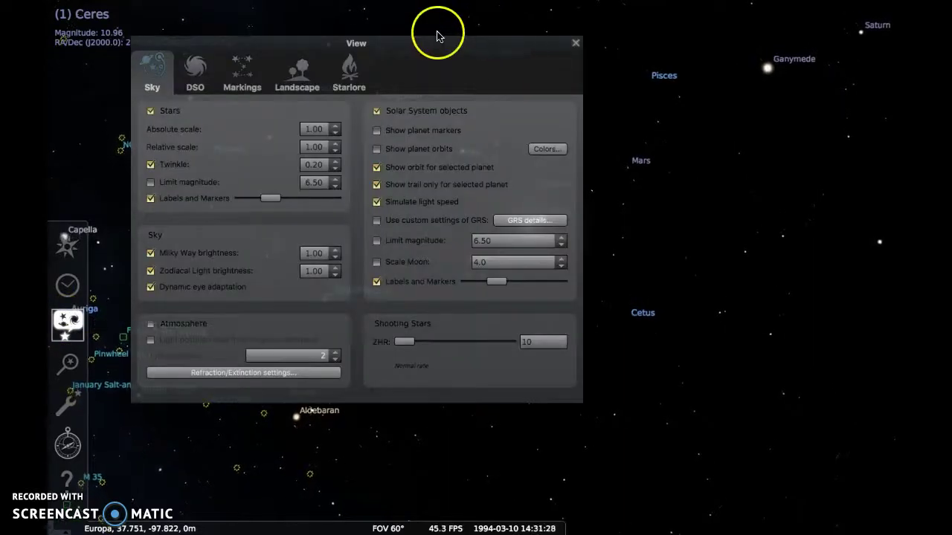
left_click(349, 75)
left_click(245, 234)
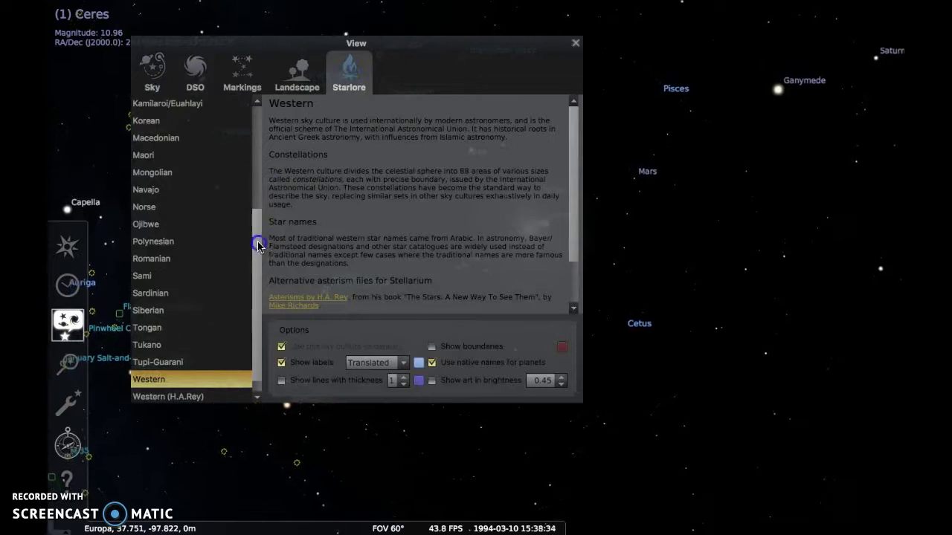
left_click_drag(255, 231, 260, 172)
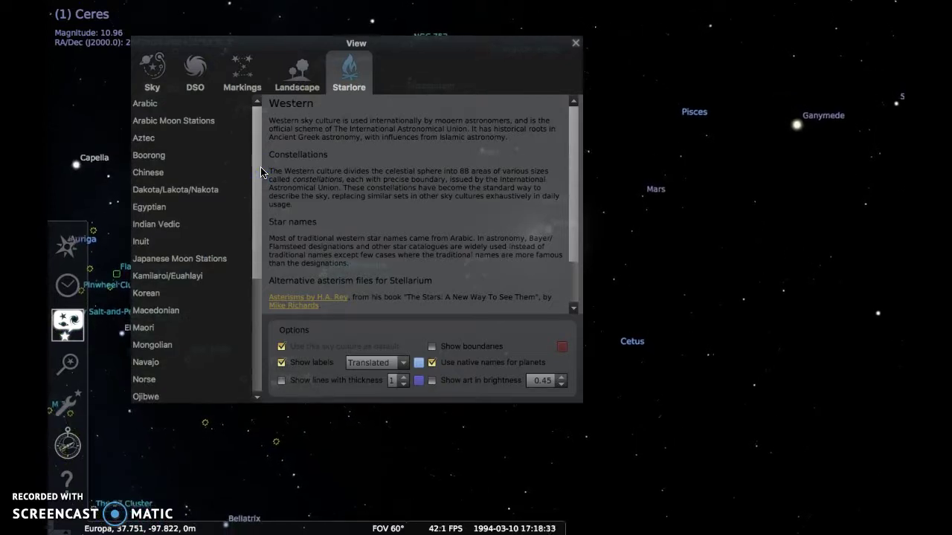
left_click(139, 244)
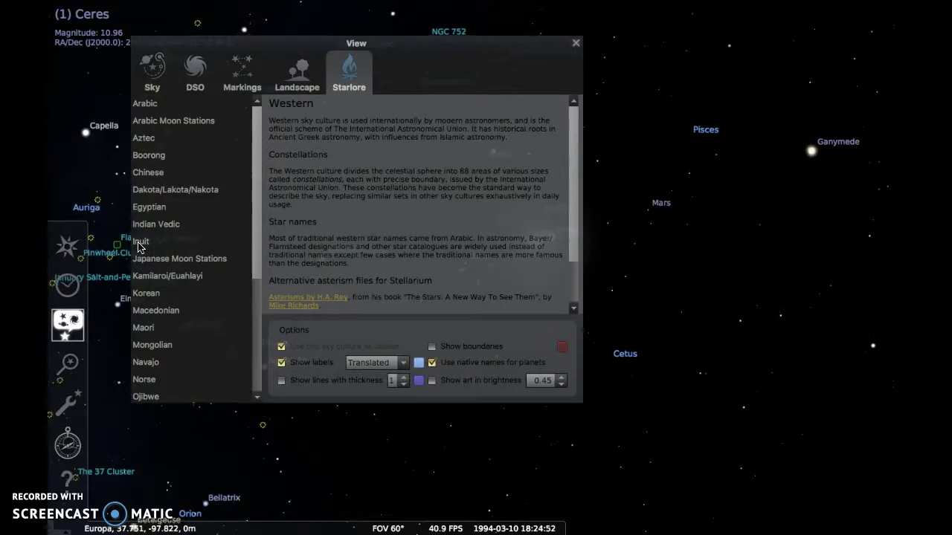
left_click(139, 243)
key("c")
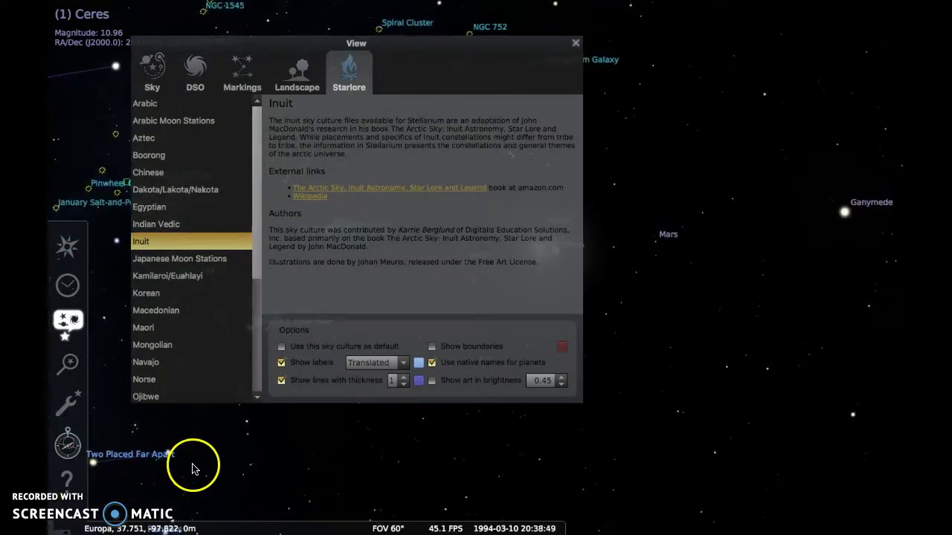
Switch the sky culture to Navajo and close the view settings.
left_click(164, 364)
left_click(146, 365)
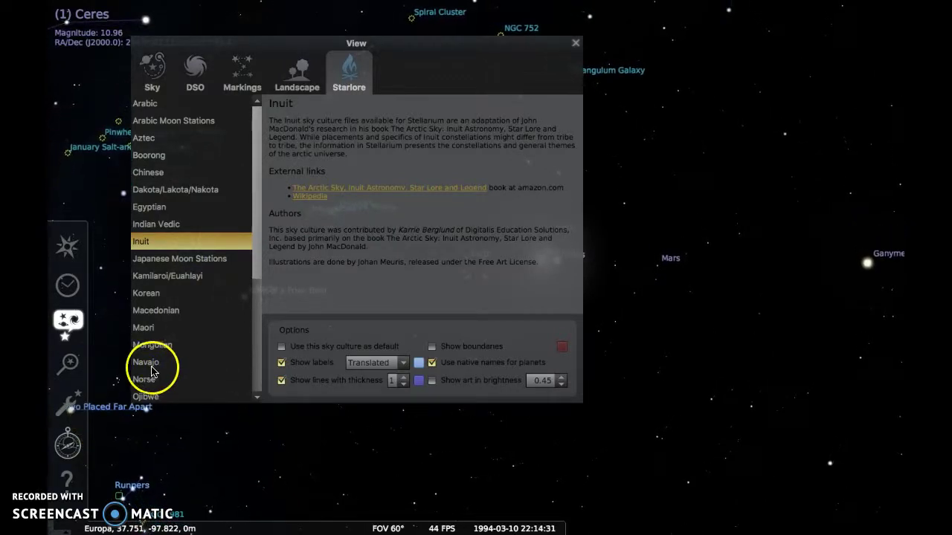
left_click(147, 364)
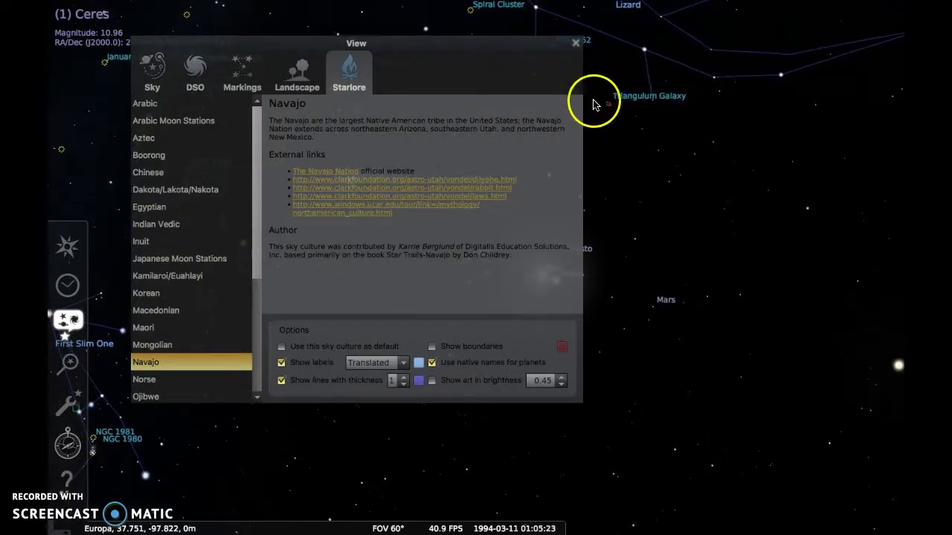
left_click(584, 44)
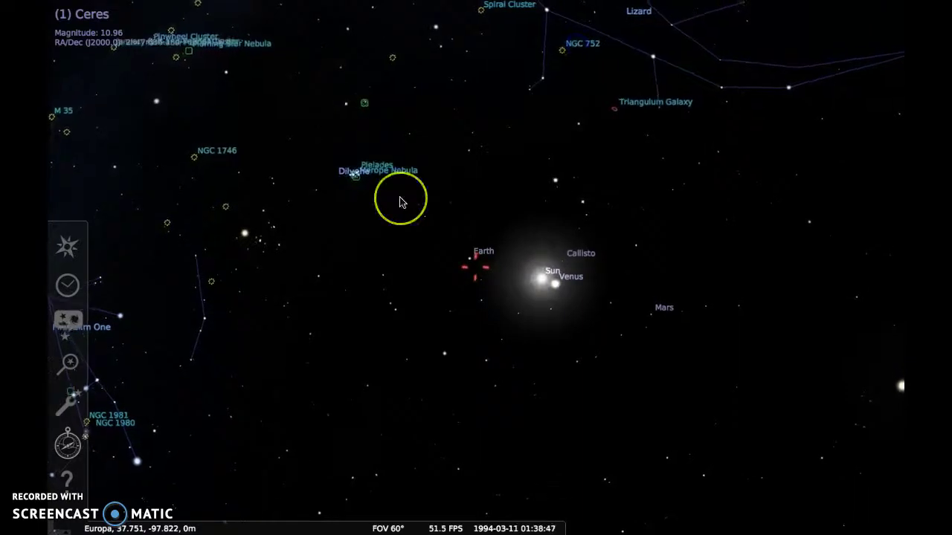
Bring the Navajo constellation First Slim One fully into view and slow down the passage of time.
left_click(255, 391)
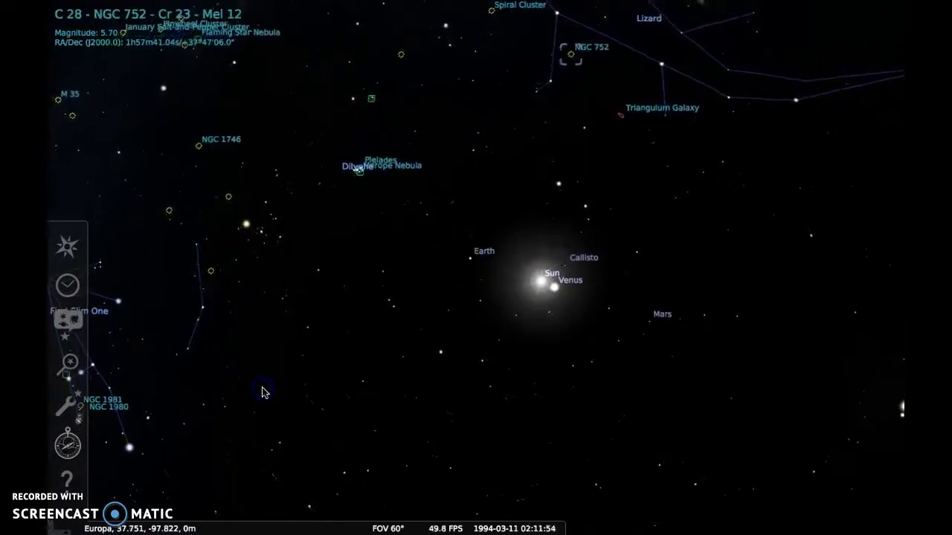
left_click(177, 364)
left_click(193, 361)
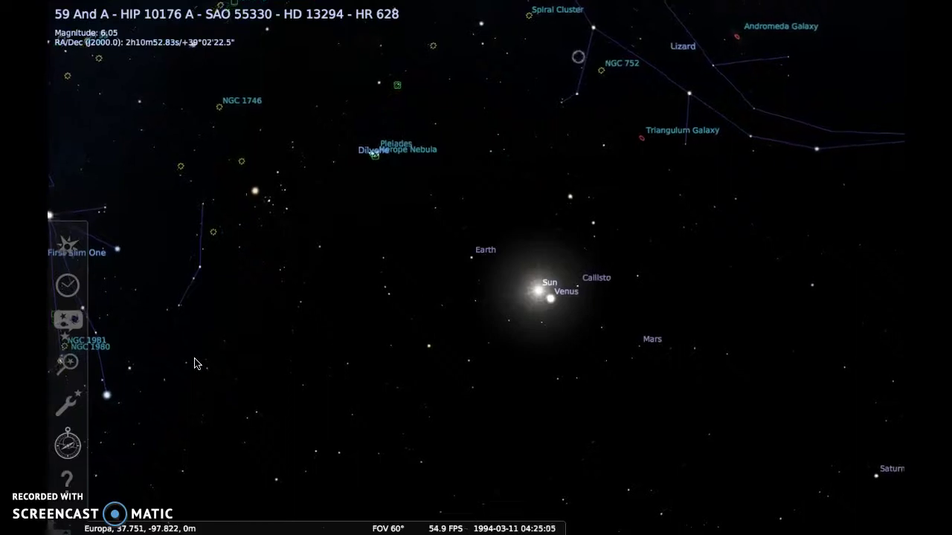
left_click(193, 363)
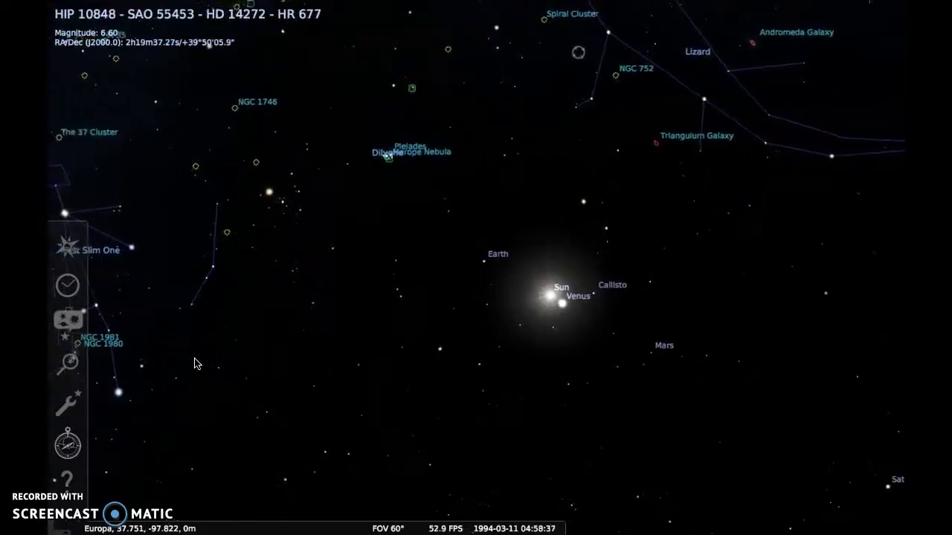
left_click(195, 362)
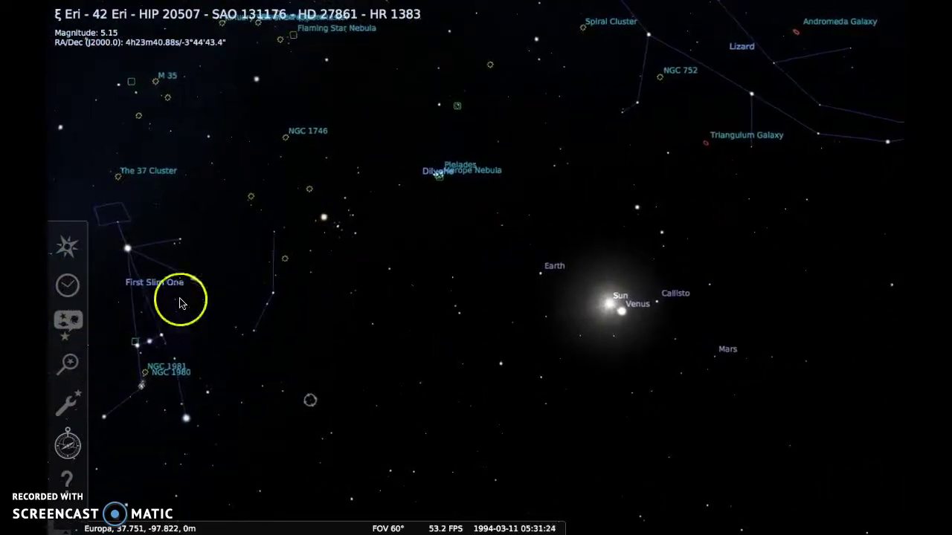
left_click_drag(180, 304, 158, 301)
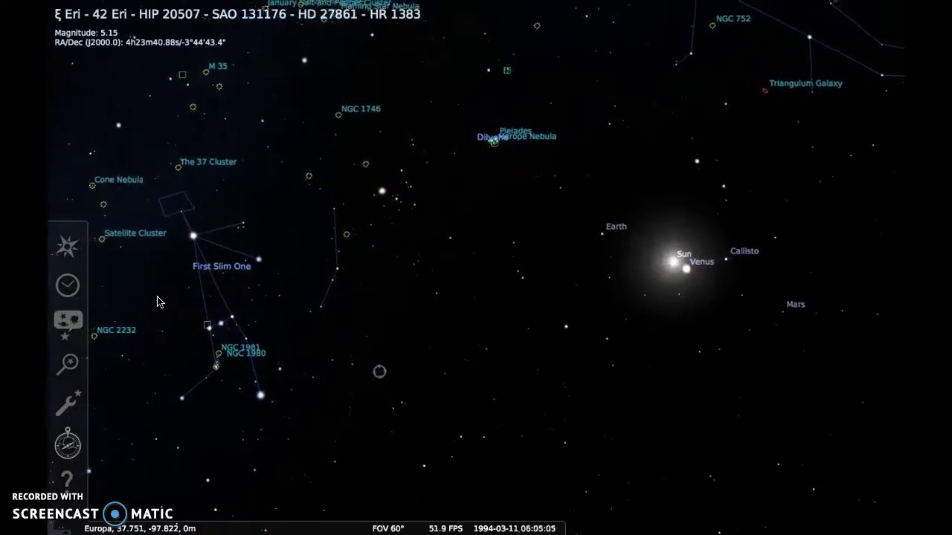
key("j")
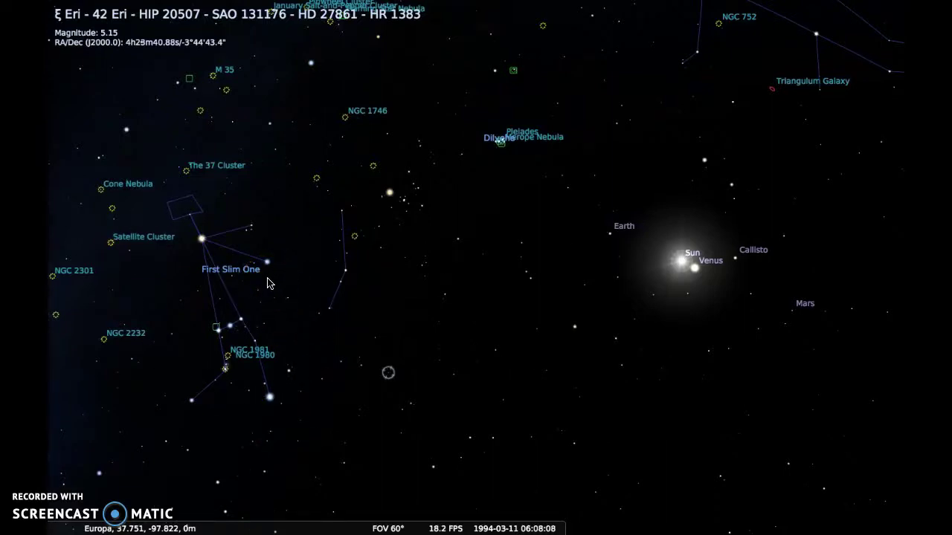
Open the object search window to view its search field, and close it without searching.
mouse_move(60, 245)
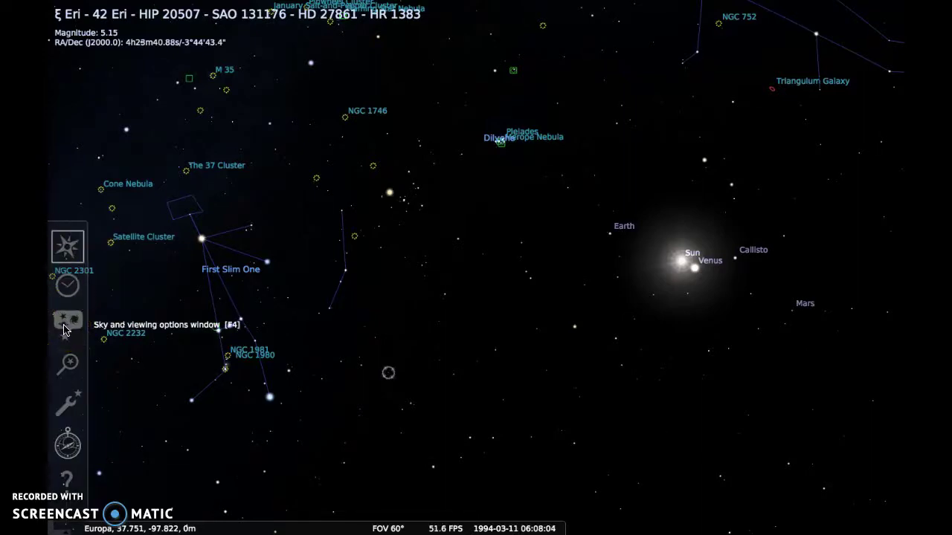
left_click(72, 362)
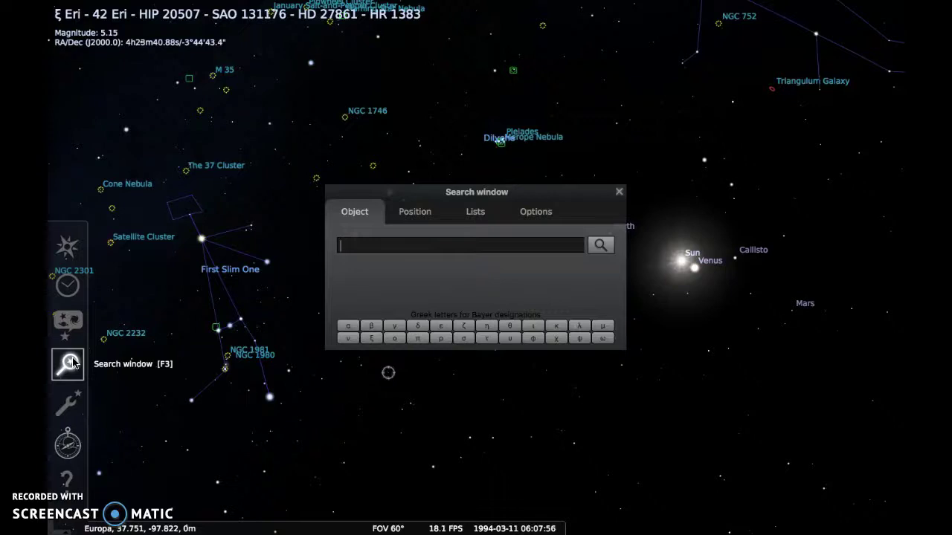
left_click(384, 252)
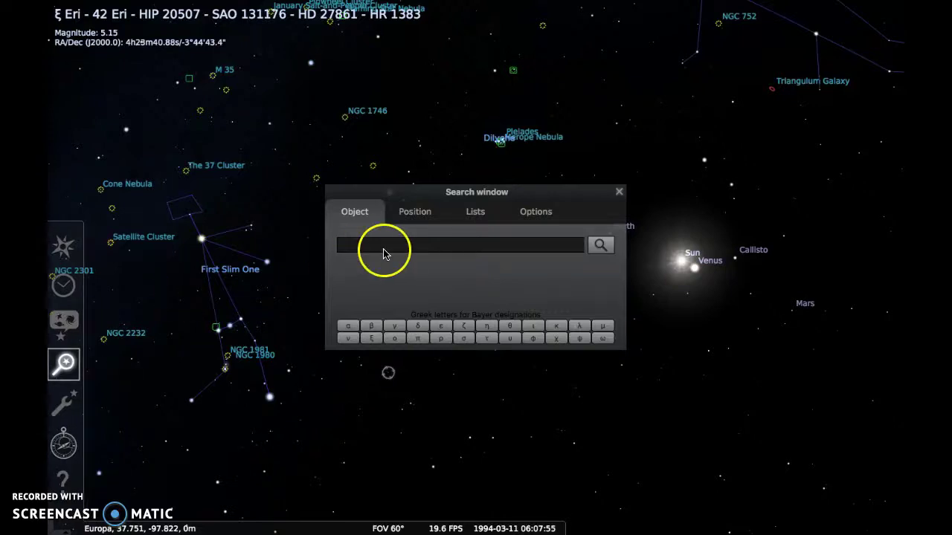
left_click(619, 194)
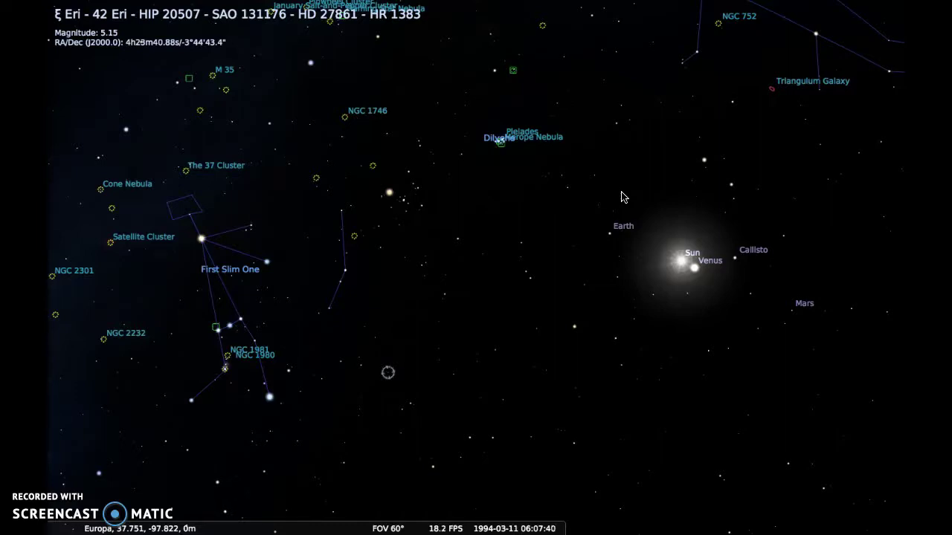
Leave full-screen mode to reveal the desktop.
left_click(721, 104)
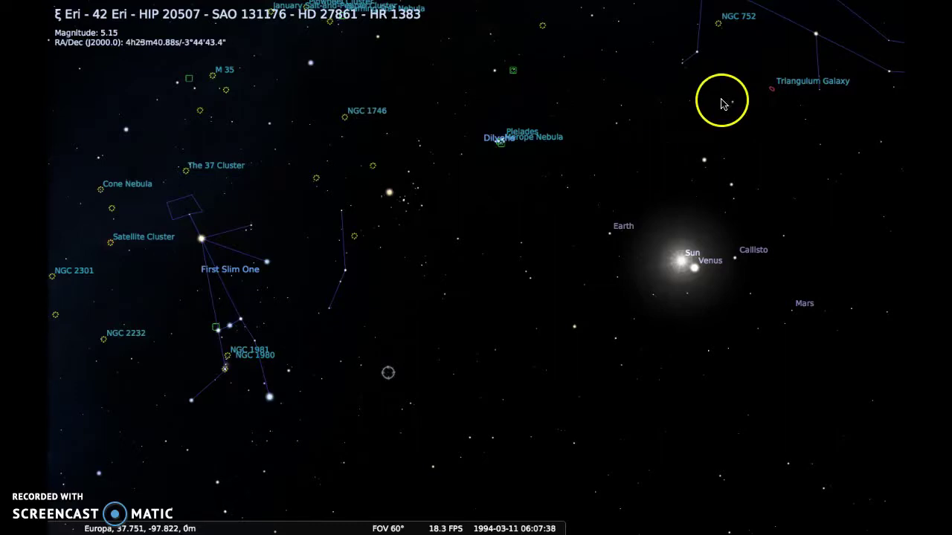
key("F11")
left_click(56, 21)
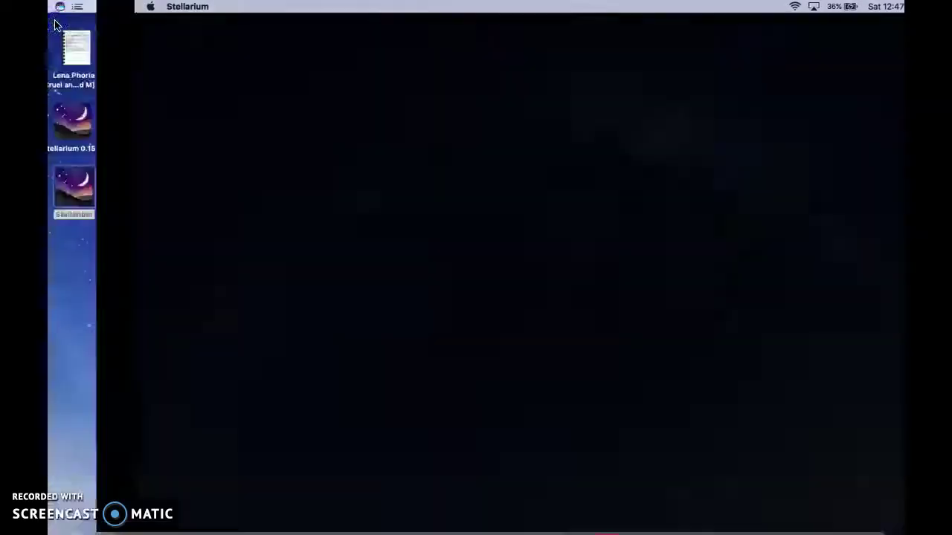